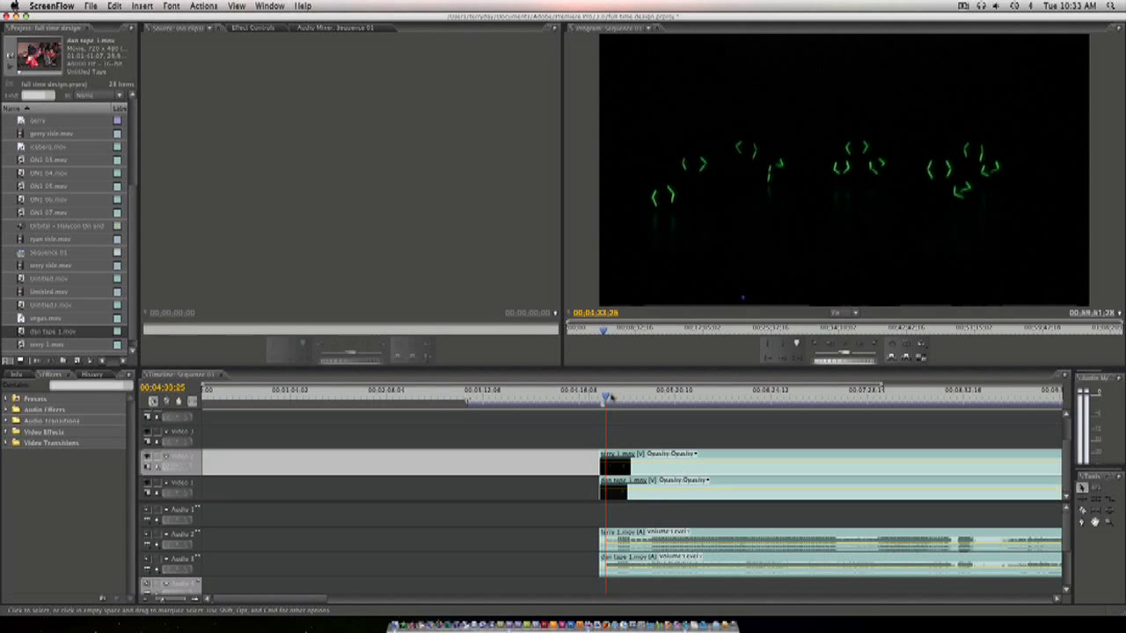
Scrub through the two stacked clips between about 00:04:33 and 00:06:25 to compare their camera angles
{"action": "left_click", "coordinate": [607, 398]}
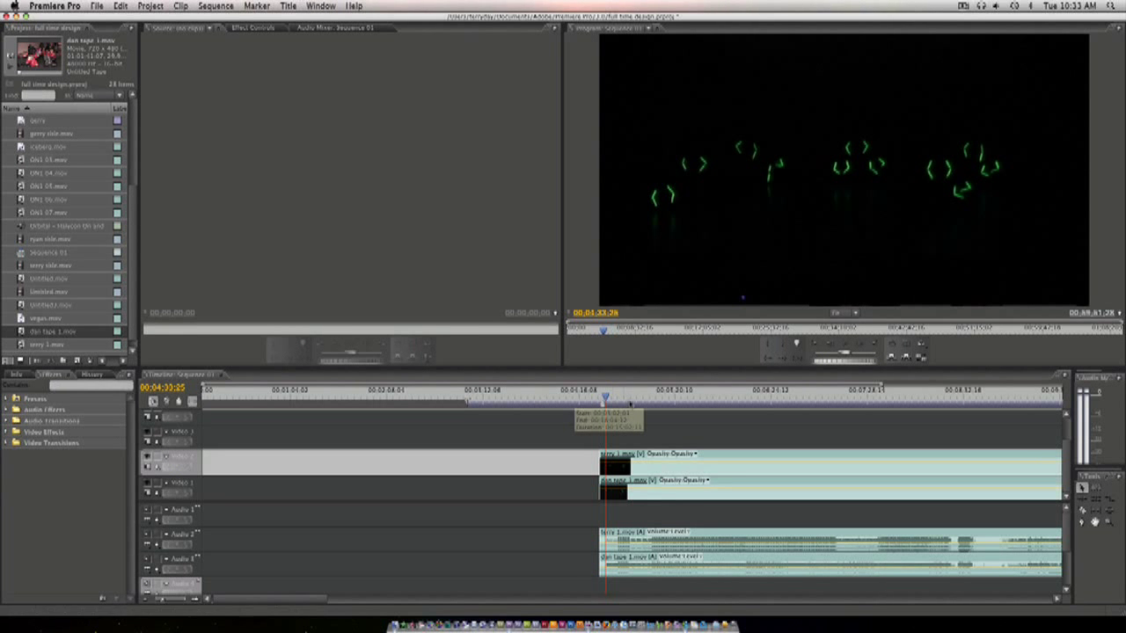
{"action": "left_click", "coordinate": [629, 397]}
{"action": "left_click", "coordinate": [663, 398]}
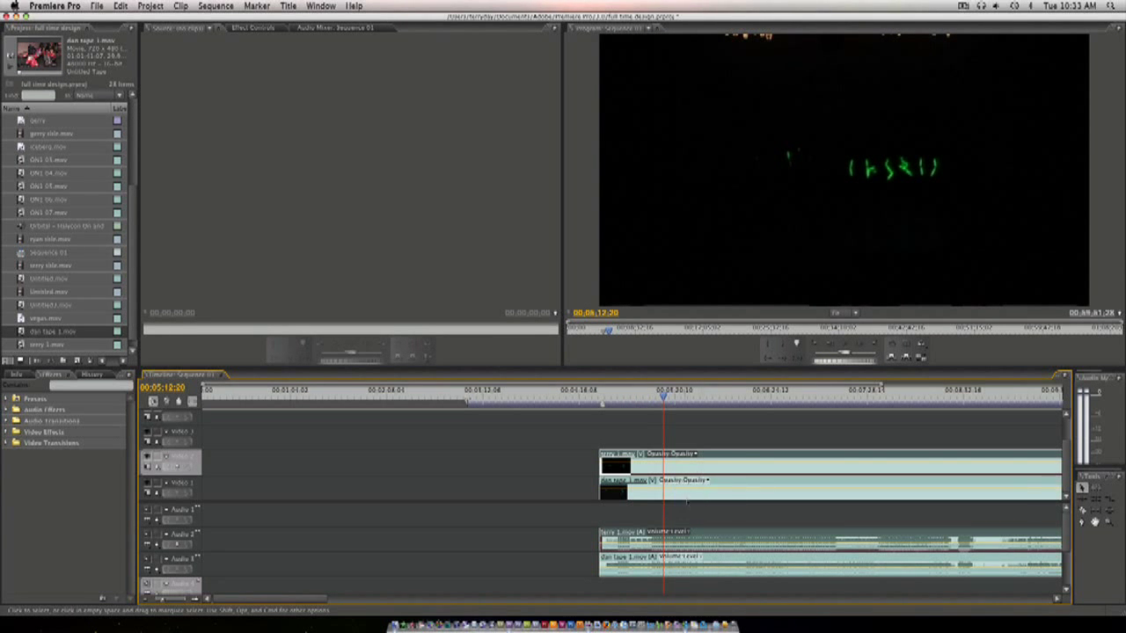
{"action": "left_click", "coordinate": [704, 469]}
{"action": "left_click_drag", "start_coordinate": [664, 395], "coordinate": [632, 396]}
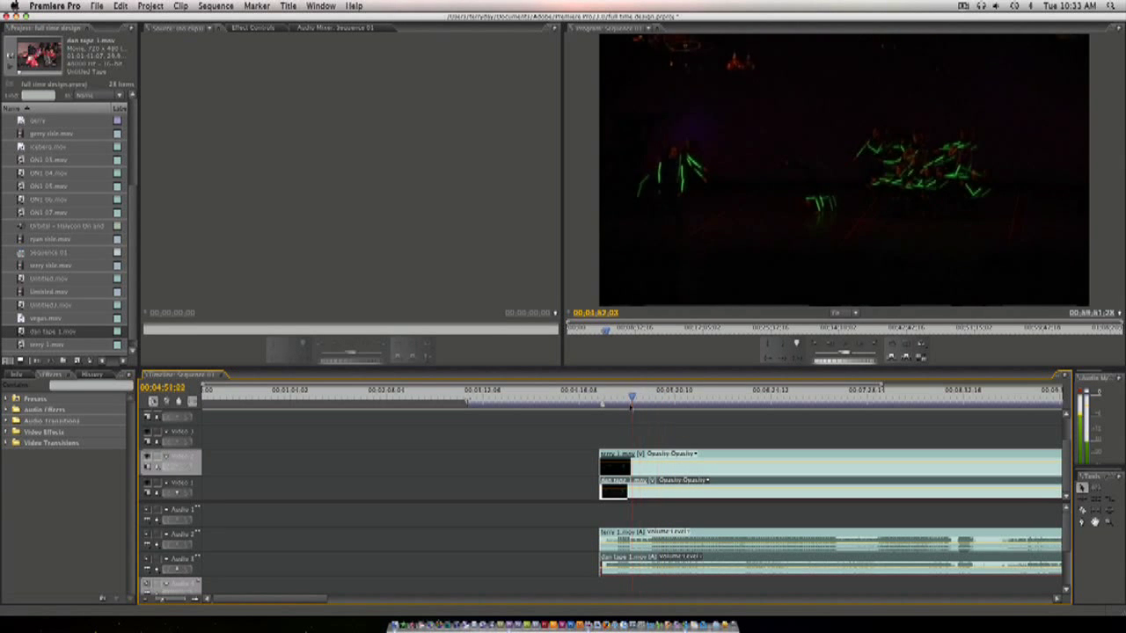
{"action": "left_click", "coordinate": [674, 466]}
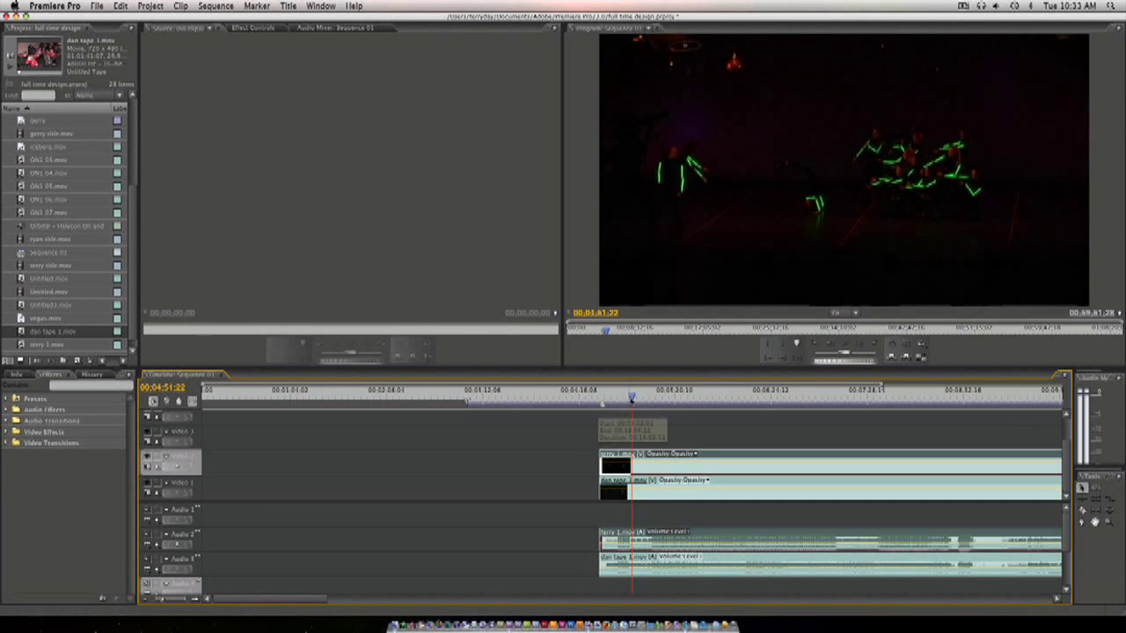
{"action": "left_click_drag", "start_coordinate": [631, 398], "coordinate": [726, 401]}
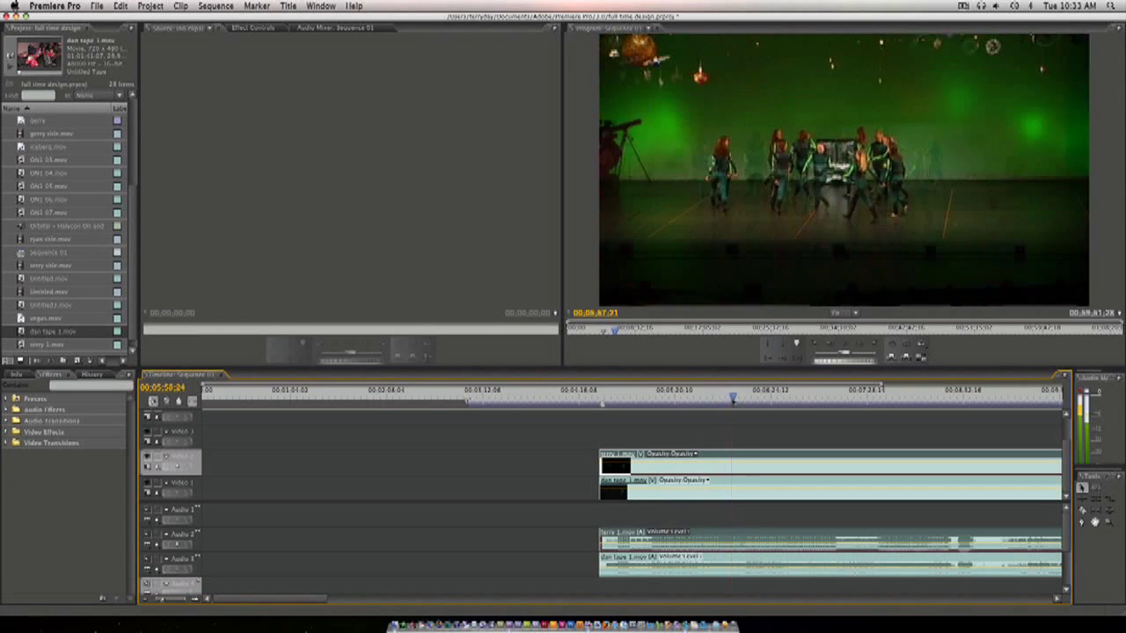
{"action": "key", "text": "k"}
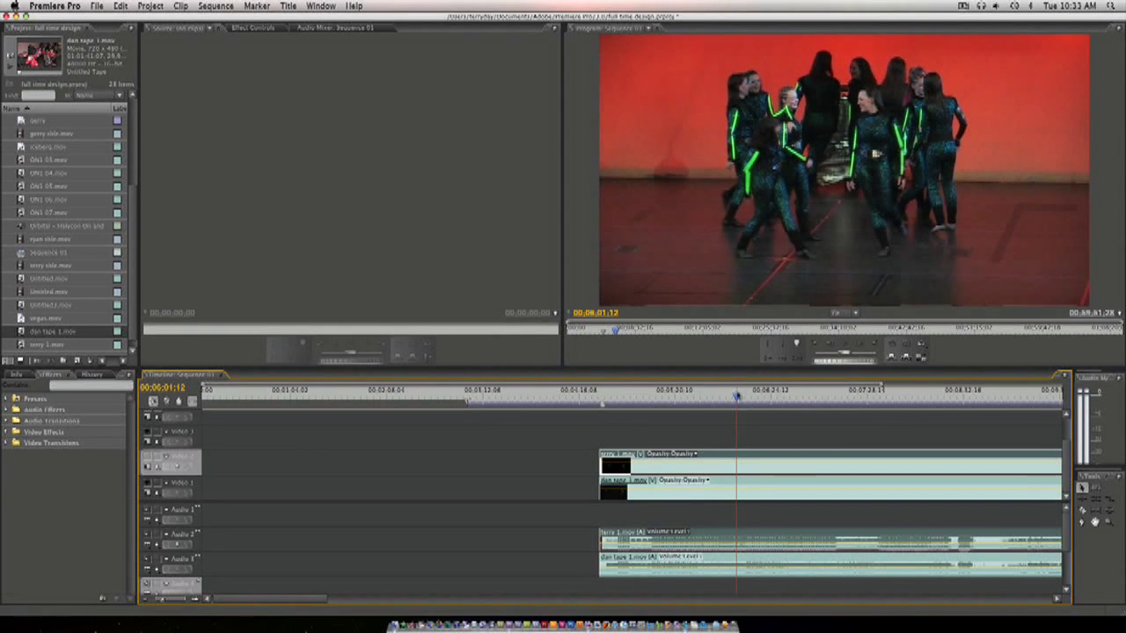
{"action": "left_click_drag", "start_coordinate": [737, 396], "coordinate": [774, 395]}
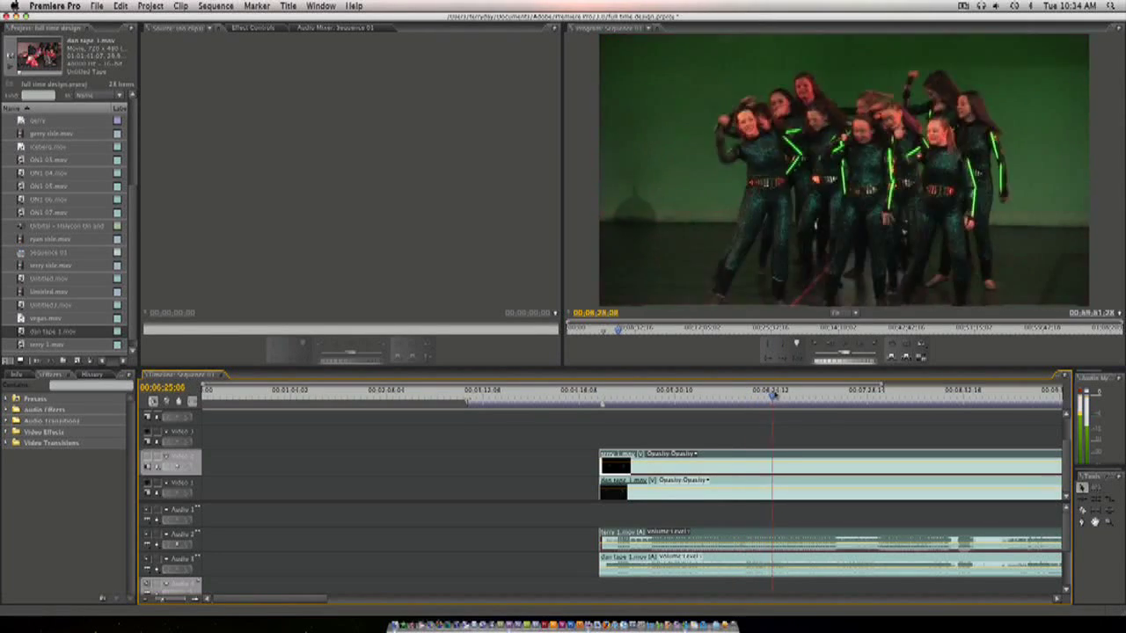
{"action": "key", "text": "j"}
{"action": "key", "text": "j"}
{"action": "key", "text": "j"}
{"action": "key", "text": "k"}
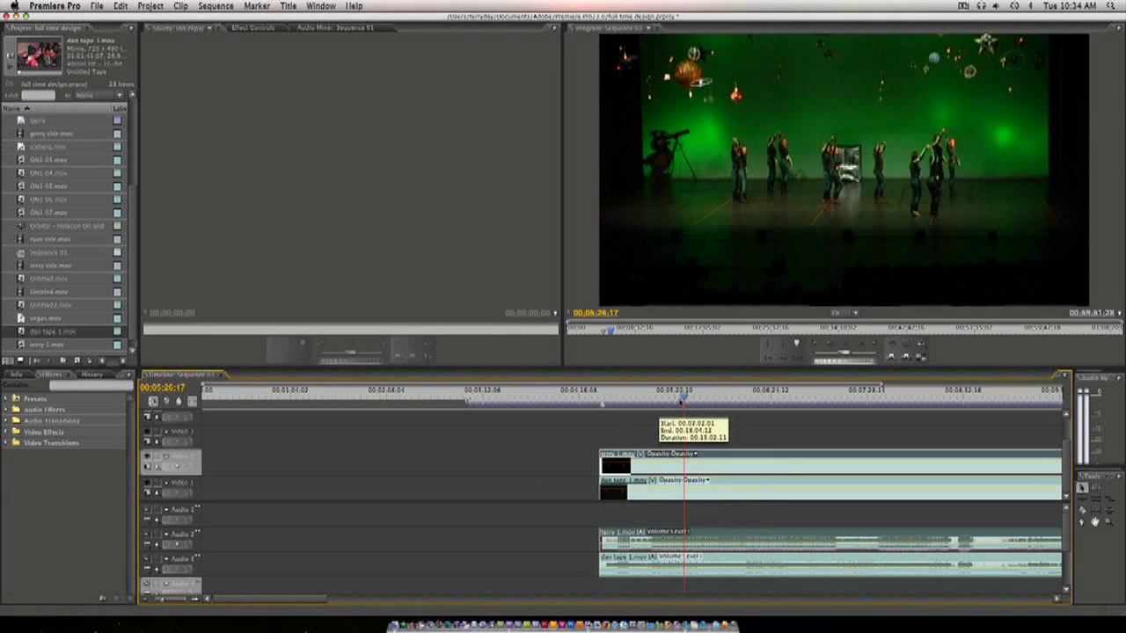
{"action": "left_click_drag", "start_coordinate": [684, 398], "coordinate": [619, 399]}
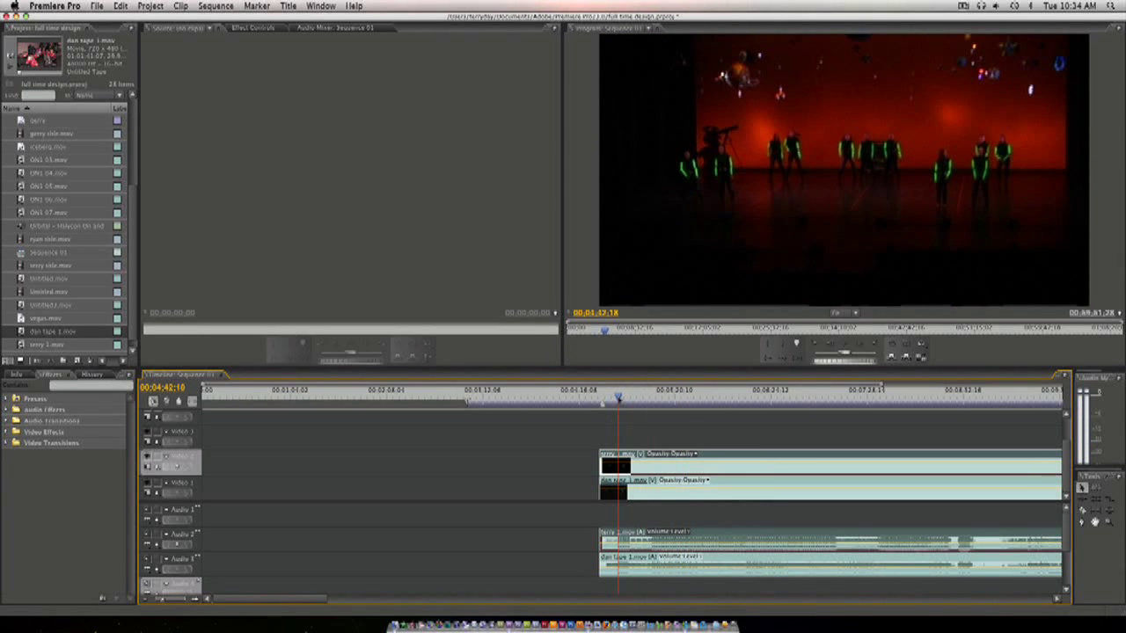
Play the opening of the two stacked clips from about 00:04:34, examining their picture and audio closely
{"action": "key", "text": "="}
{"action": "key", "text": "="}
{"action": "key", "text": "="}
{"action": "key", "text": "="}
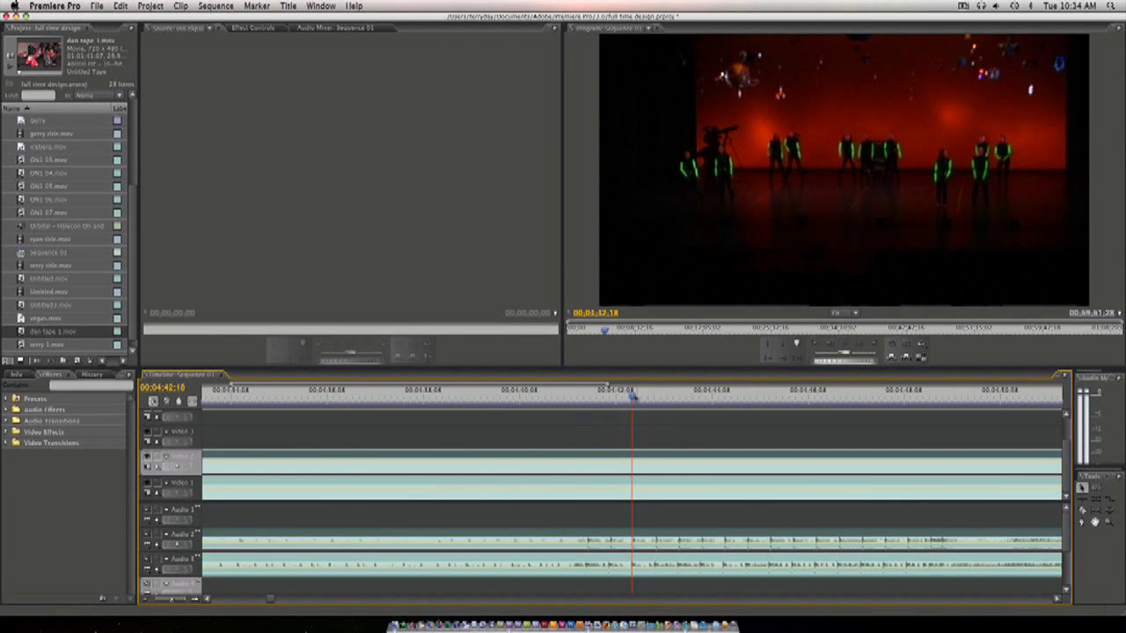
{"action": "key", "text": "-"}
{"action": "left_click_drag", "start_coordinate": [633, 398], "coordinate": [438, 418]}
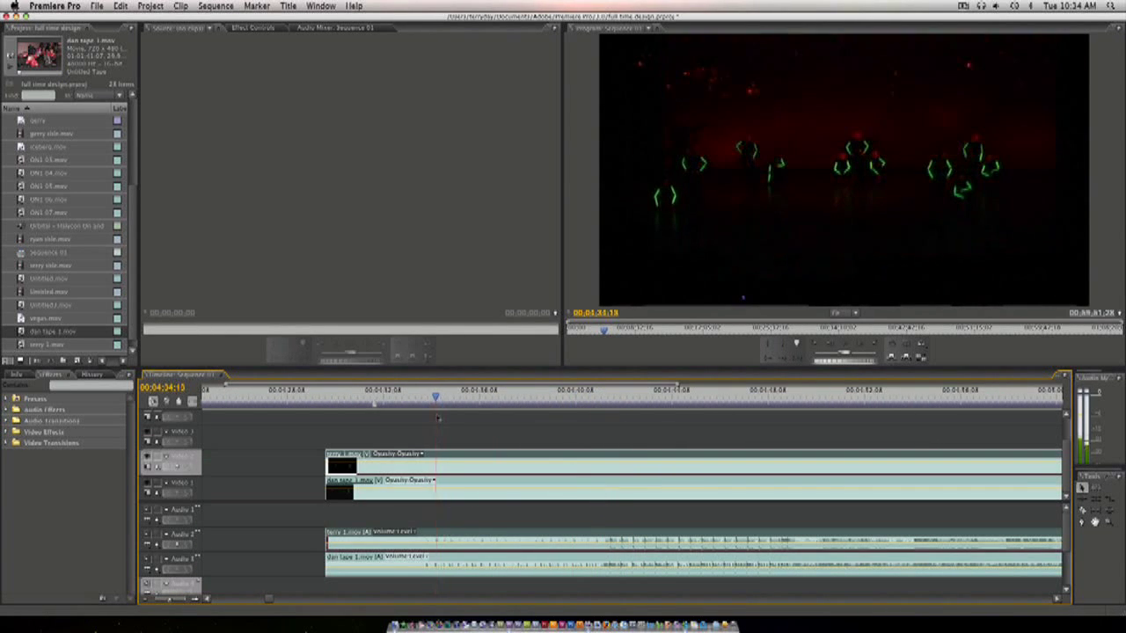
{"action": "key", "text": "="}
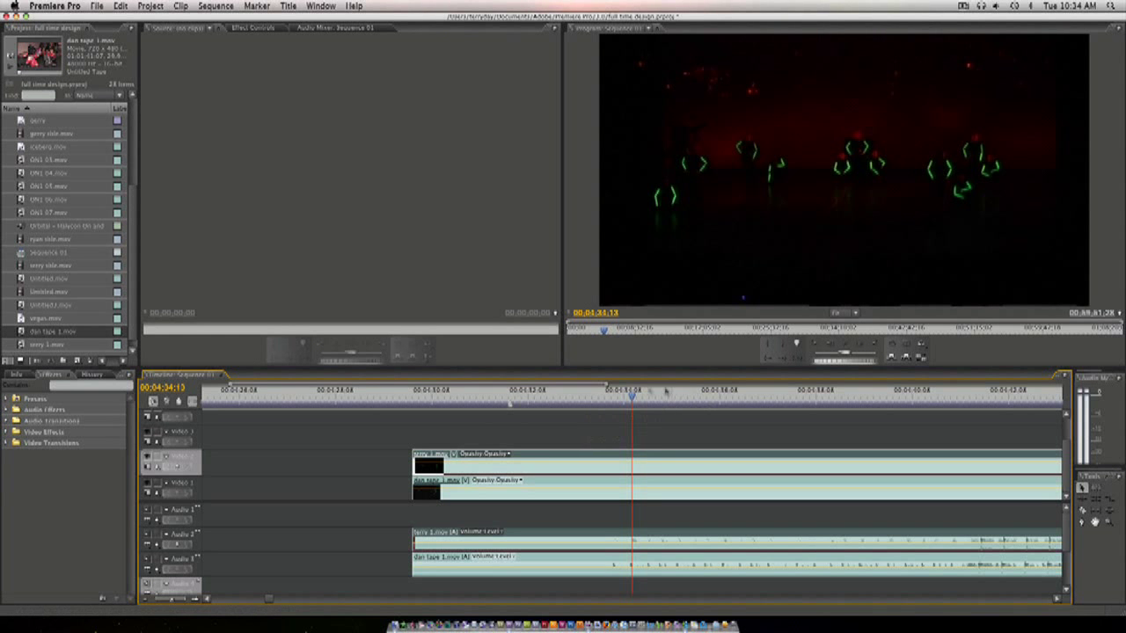
{"action": "left_click_drag", "start_coordinate": [667, 392], "coordinate": [643, 397]}
{"action": "key", "text": "space"}
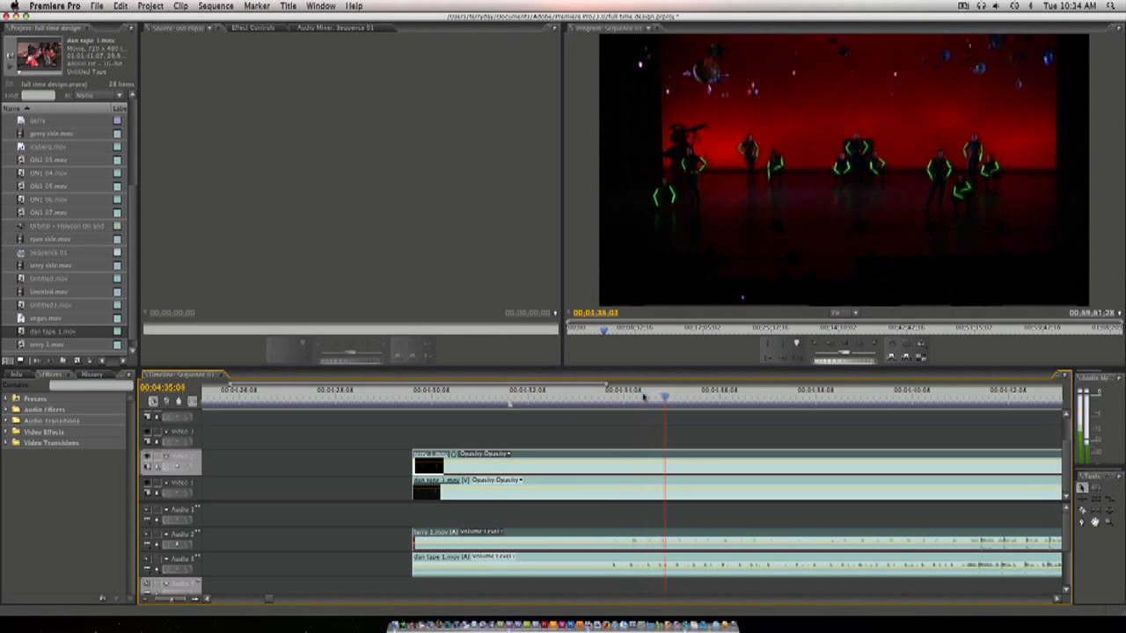
{"action": "key", "text": "XF86AudioRaiseVolume"}
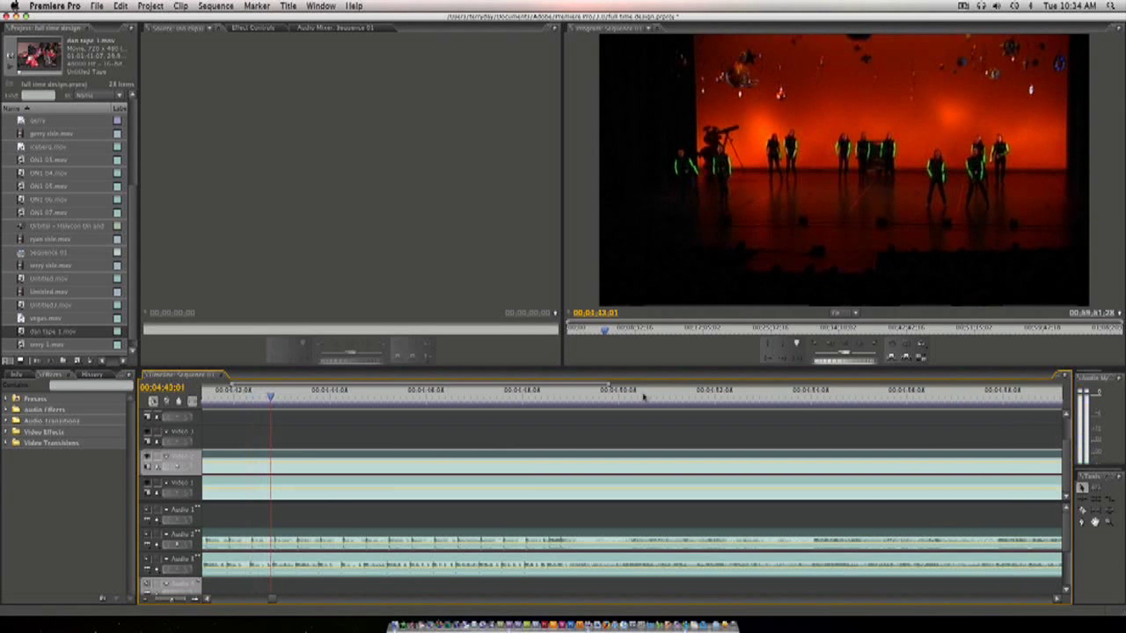
{"action": "scroll", "coordinate": [643, 398], "scroll_direction": "left", "scroll_amount": 5}
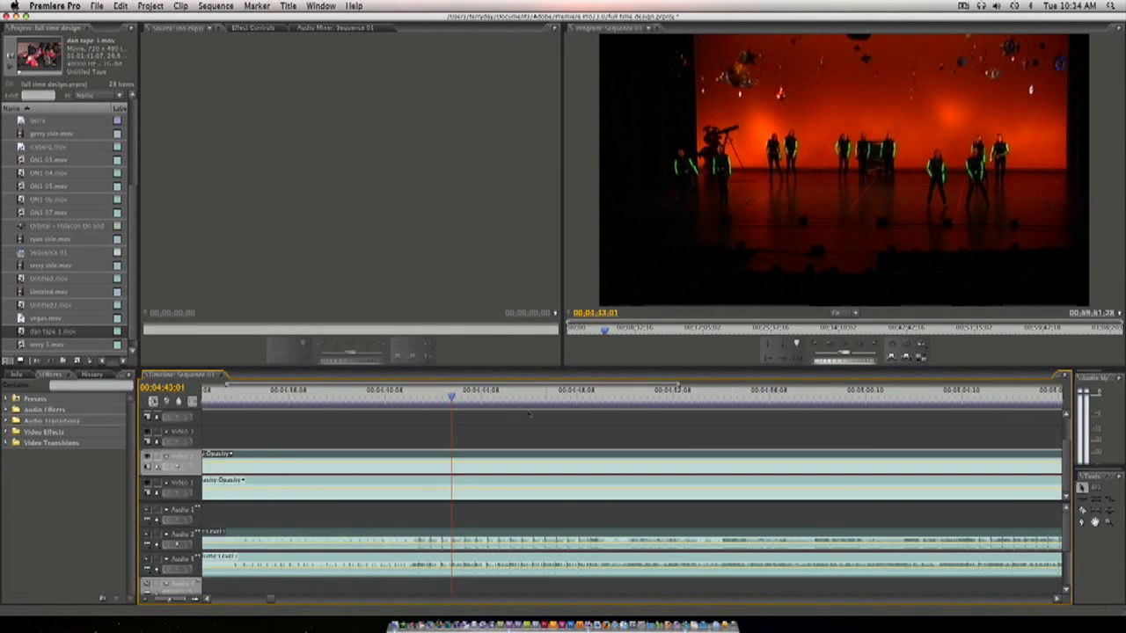
{"action": "left_click_drag", "start_coordinate": [542, 395], "coordinate": [555, 399]}
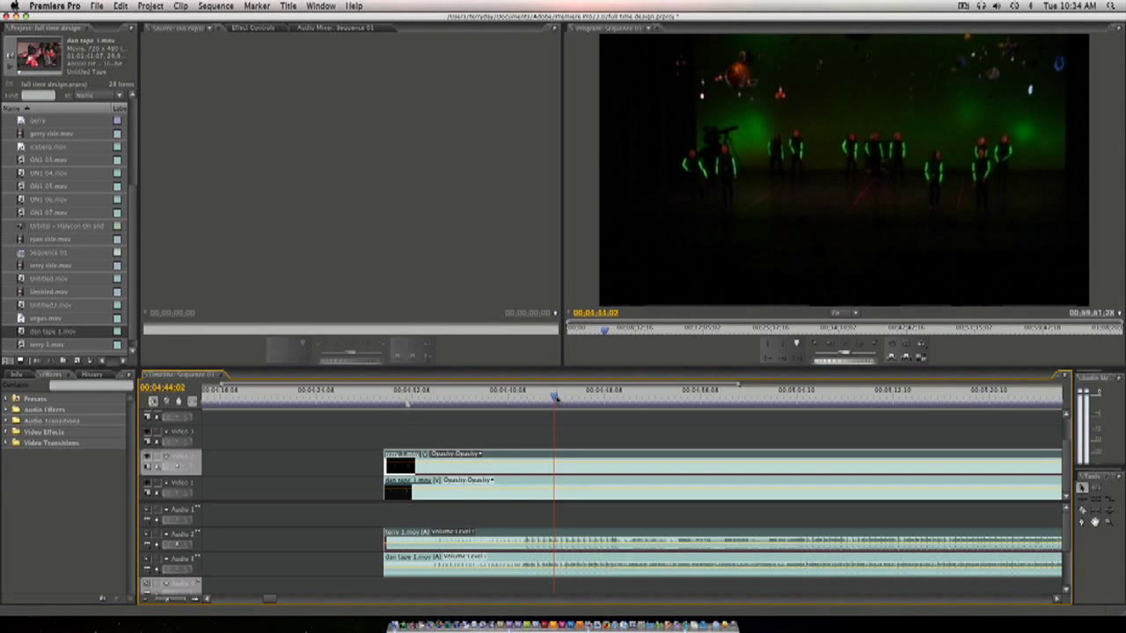
Keyframe the upper clip's opacity from 100% at 00:05:36:15 down to 0% at 00:05:39:26
{"action": "left_click_drag", "start_coordinate": [555, 398], "coordinate": [908, 399]}
{"action": "key", "text": "minus"}
{"action": "key", "text": "XF86AudioLowerVolume"}
{"action": "key", "text": "XF86AudioLowerVolume"}
{"action": "key", "text": "XF86AudioLowerVolume"}
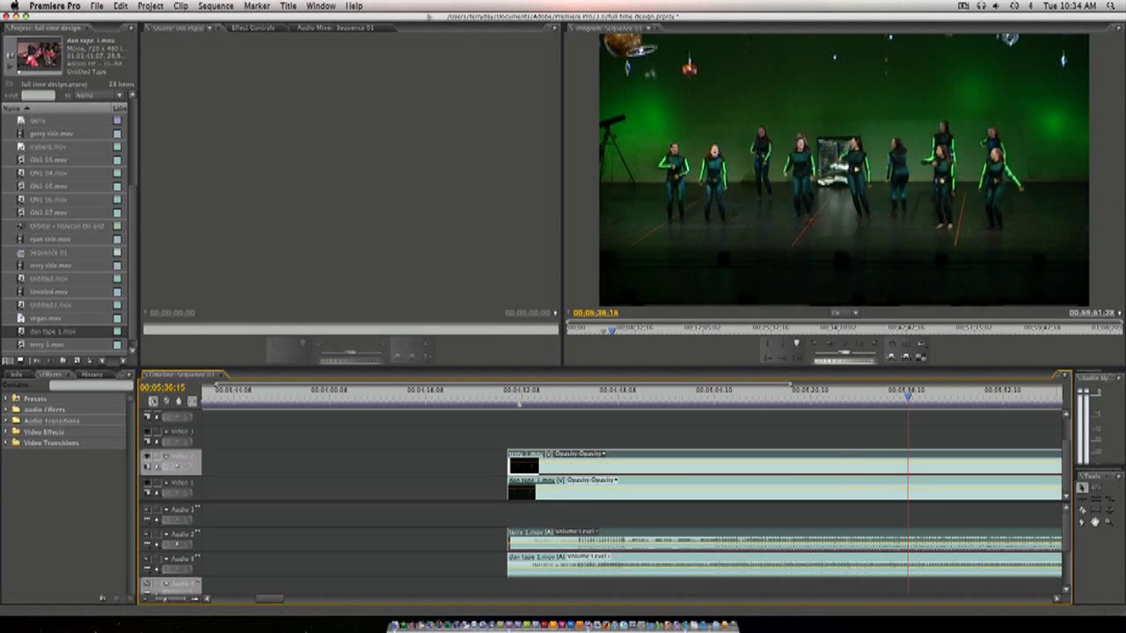
{"action": "left_click", "coordinate": [248, 29]}
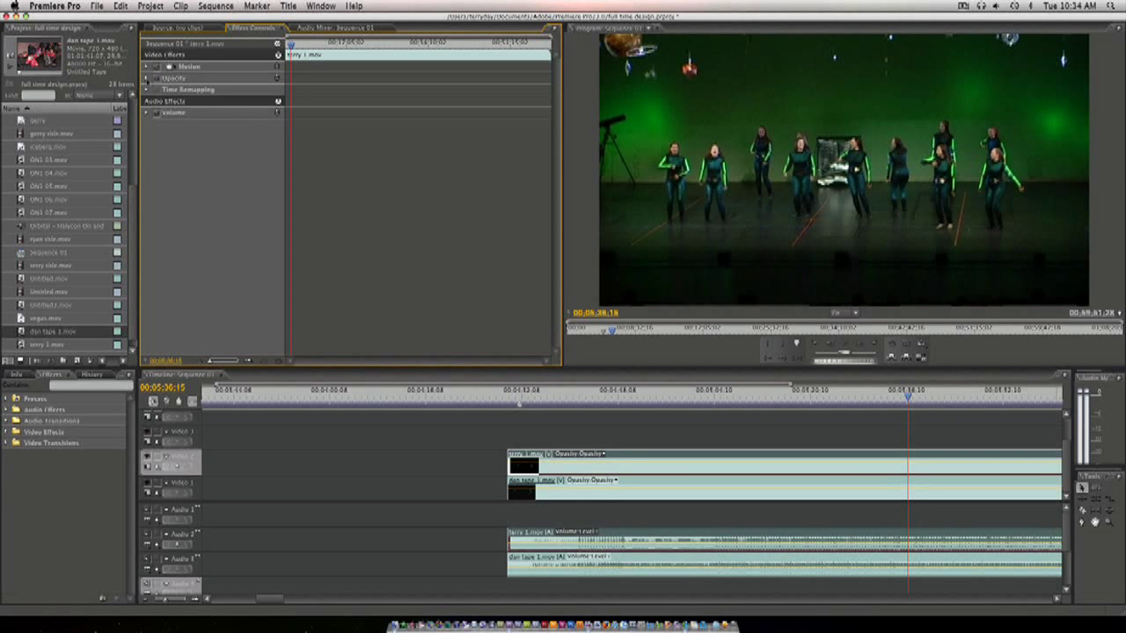
{"action": "left_click", "coordinate": [147, 78]}
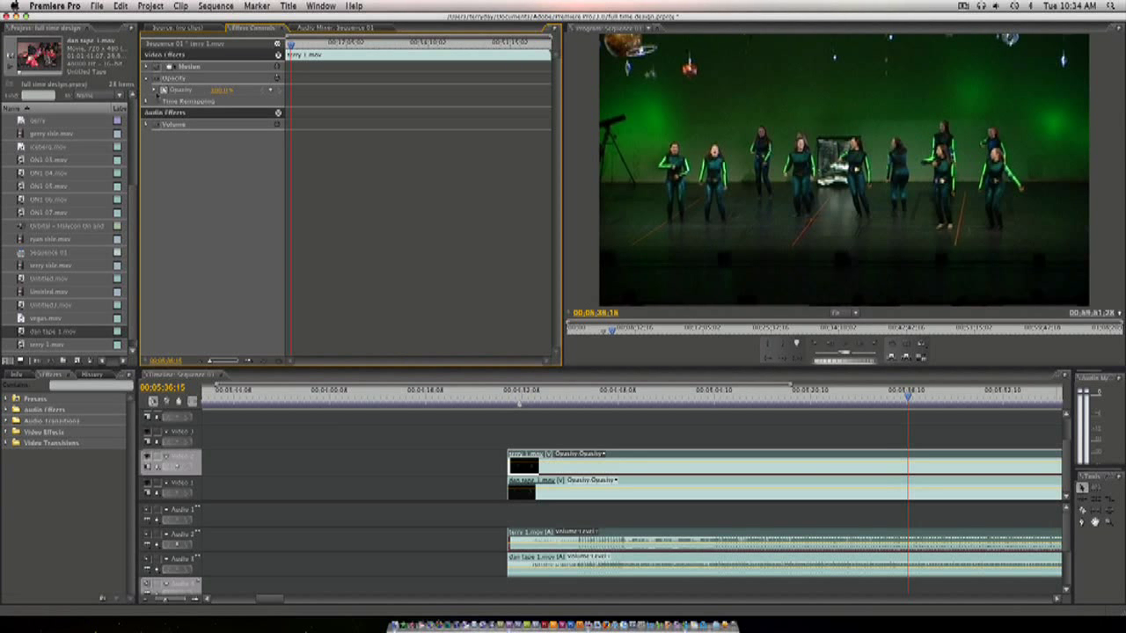
{"action": "left_click", "coordinate": [155, 90]}
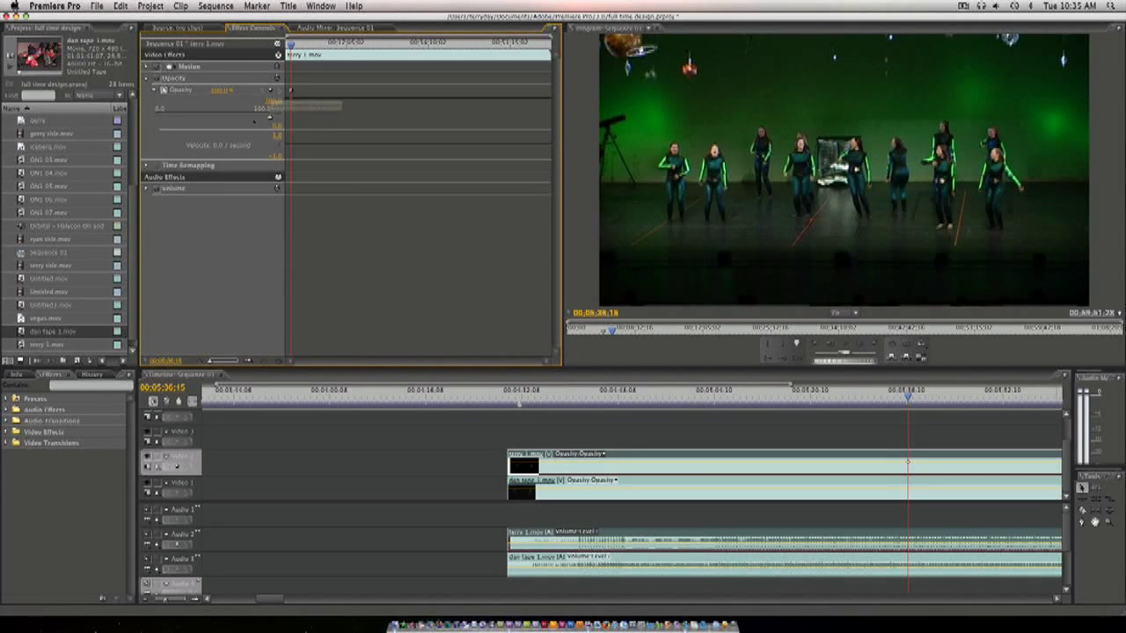
{"action": "key", "text": "space"}
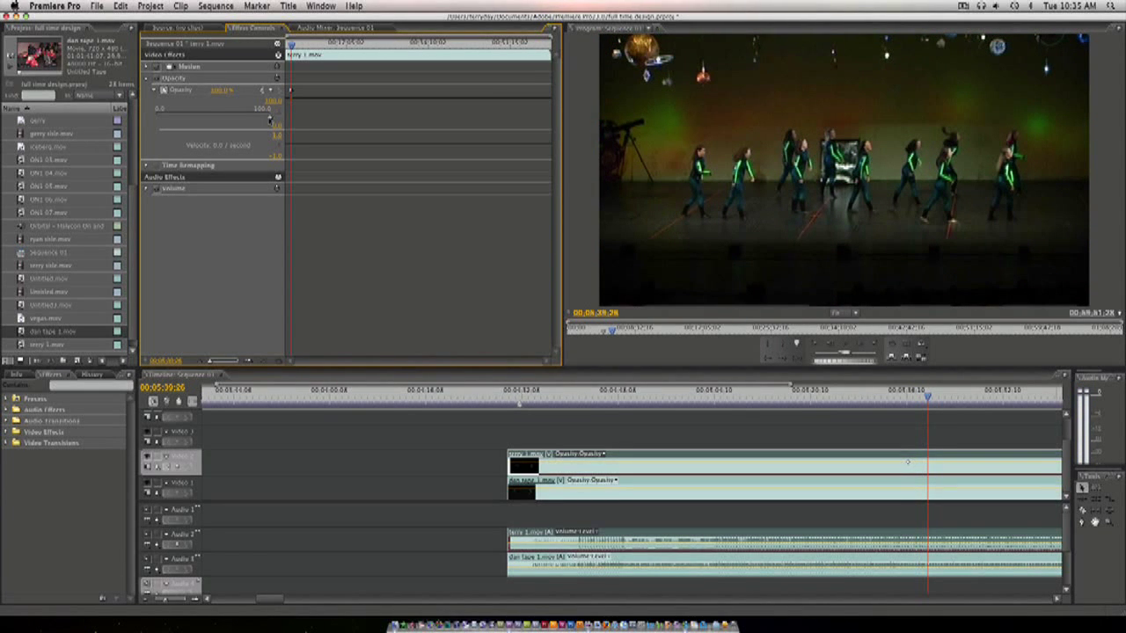
{"action": "left_click_drag", "start_coordinate": [269, 118], "coordinate": [154, 119]}
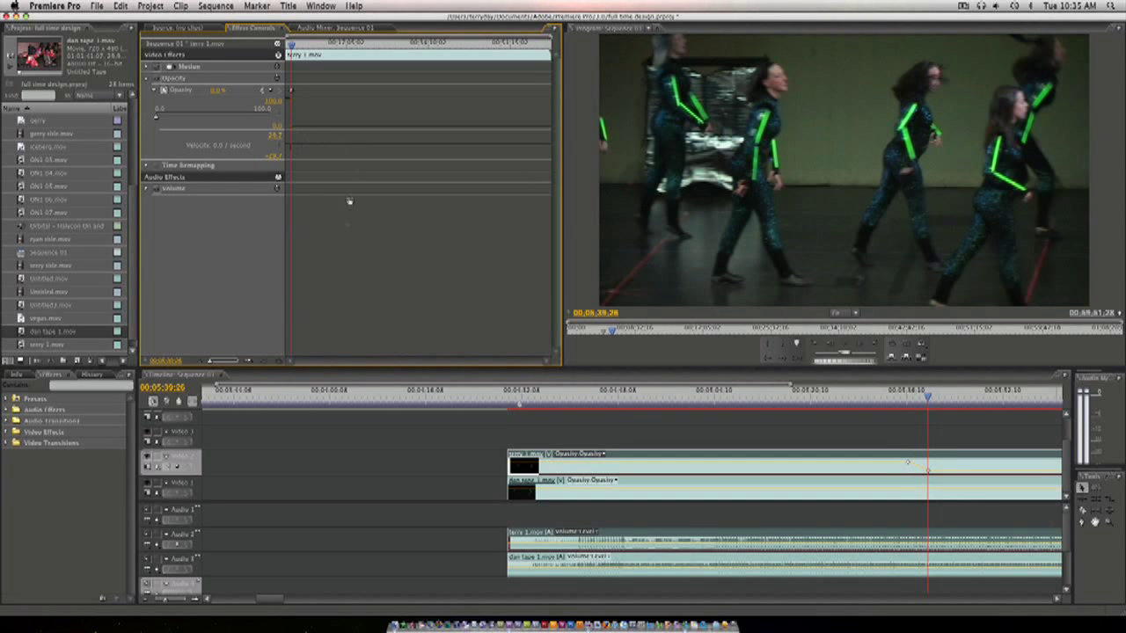
Play the new opacity fade from about 00:05:36:24 to check the transition to the lower clip
{"action": "key", "text": "equal"}
{"action": "key", "text": "equal"}
{"action": "key", "text": "equal"}
{"action": "key", "text": "equal"}
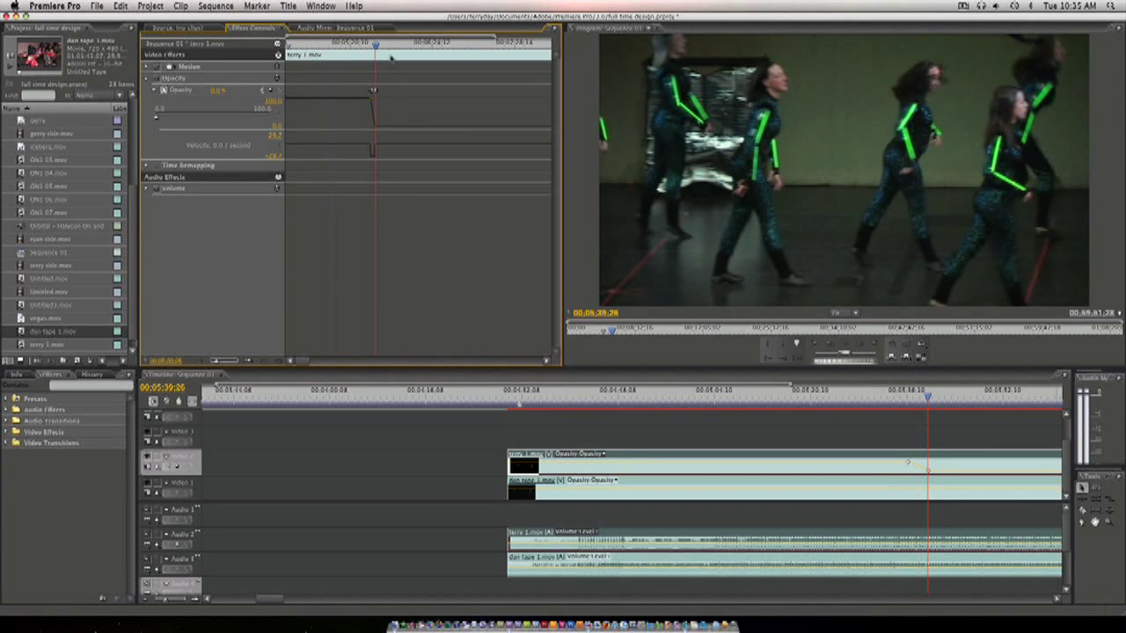
{"action": "left_click_drag", "start_coordinate": [377, 51], "coordinate": [373, 53]}
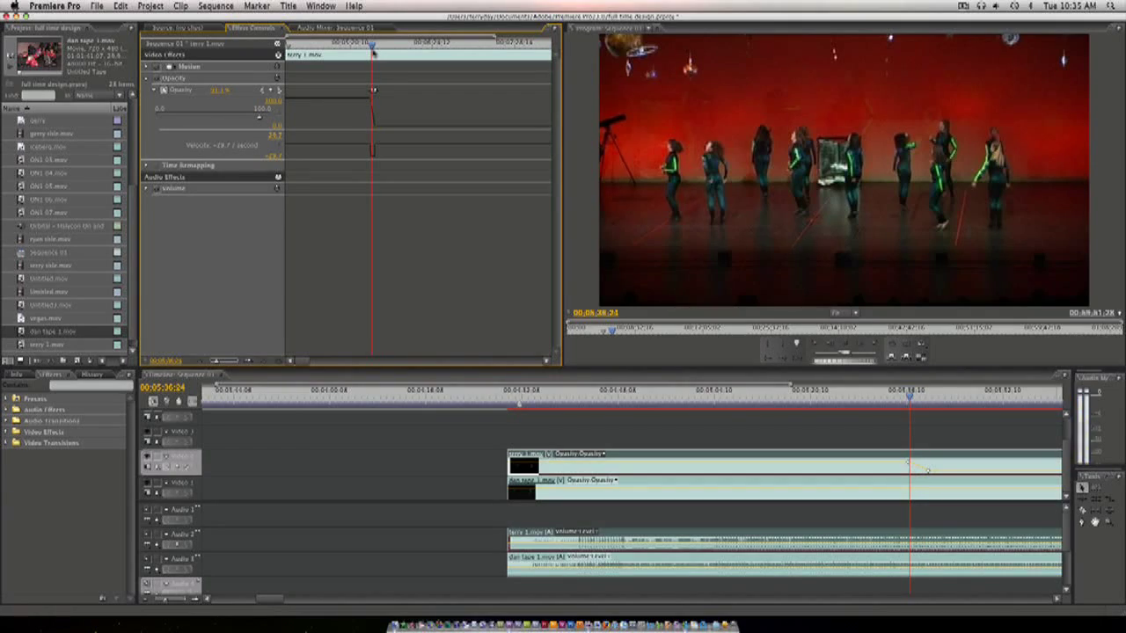
{"action": "key", "text": "space"}
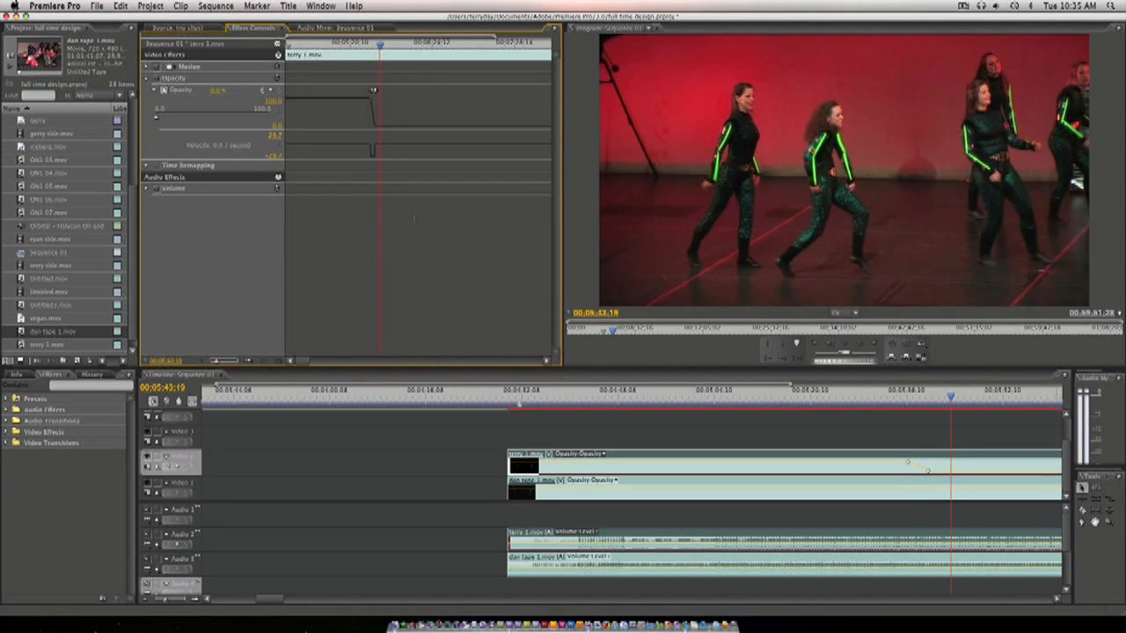
Shorten the opacity fade-out by moving its end keyframe earlier and its start keyframe later, previewing the transition
{"action": "key", "text": "="}
{"action": "key", "text": "="}
{"action": "key", "text": "="}
{"action": "key", "text": "="}
{"action": "key", "text": "-"}
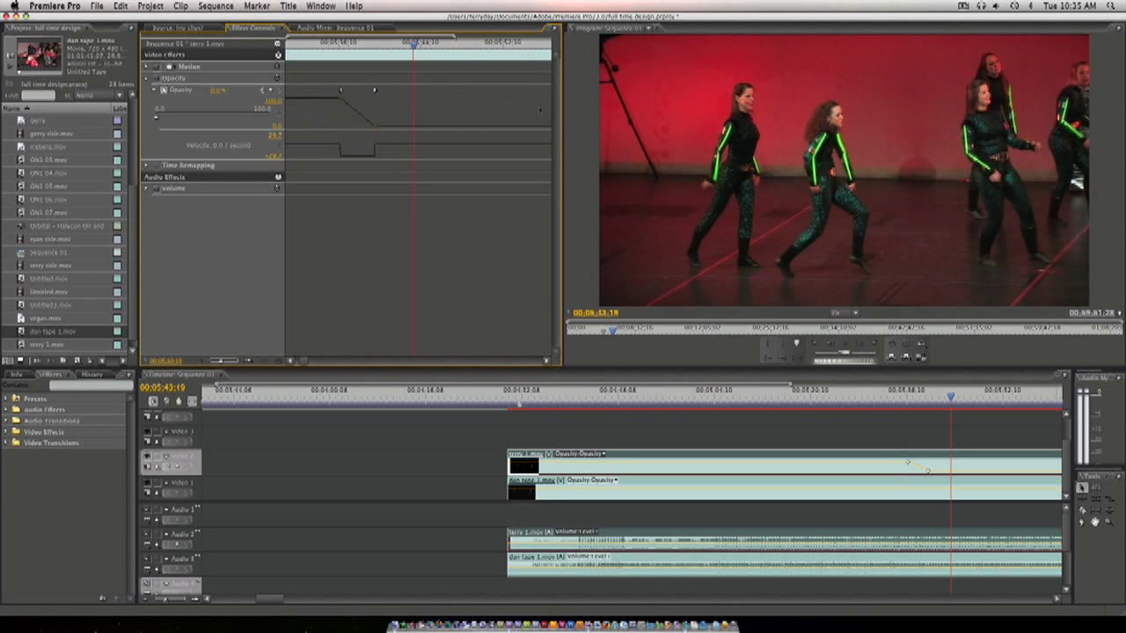
{"action": "left_click_drag", "start_coordinate": [411, 48], "coordinate": [409, 49]}
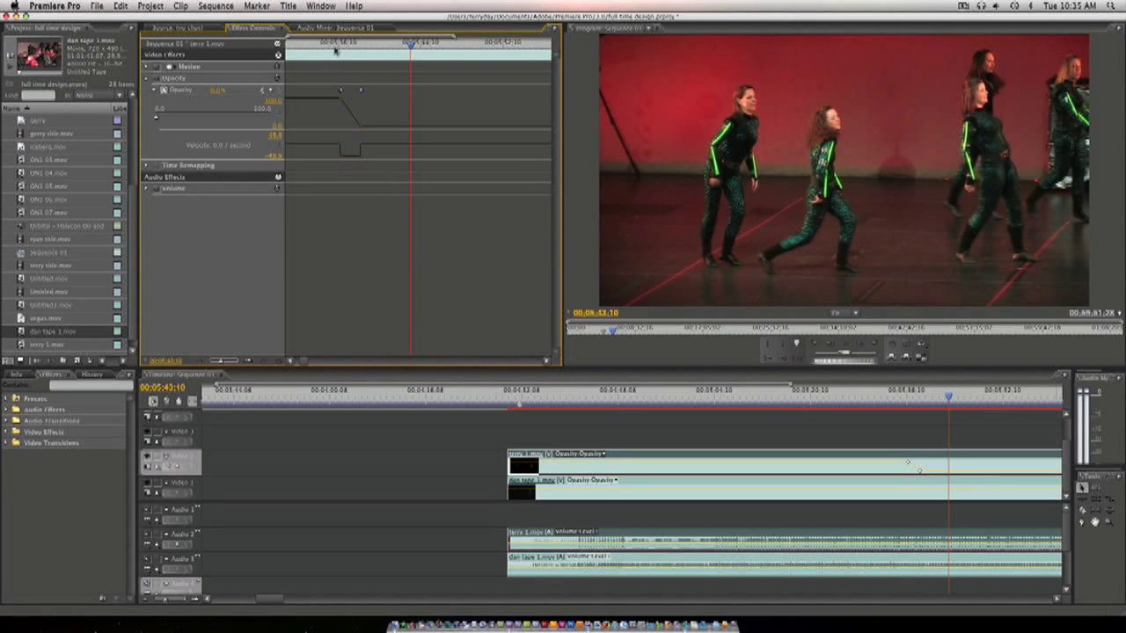
{"action": "left_click_drag", "start_coordinate": [335, 50], "coordinate": [364, 49]}
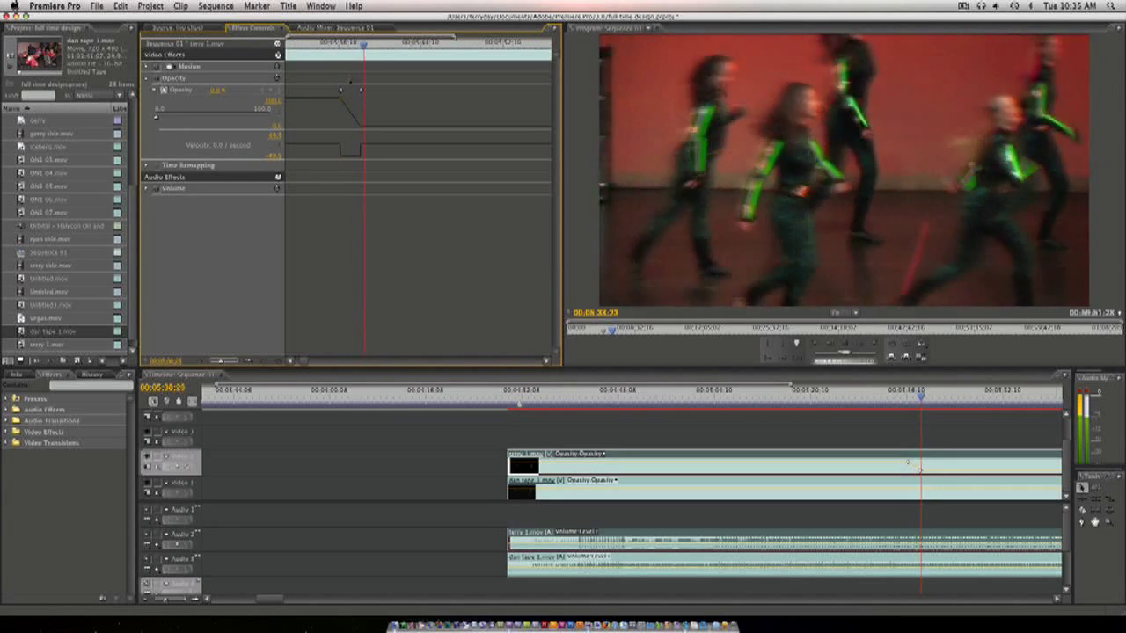
{"action": "key", "text": "space"}
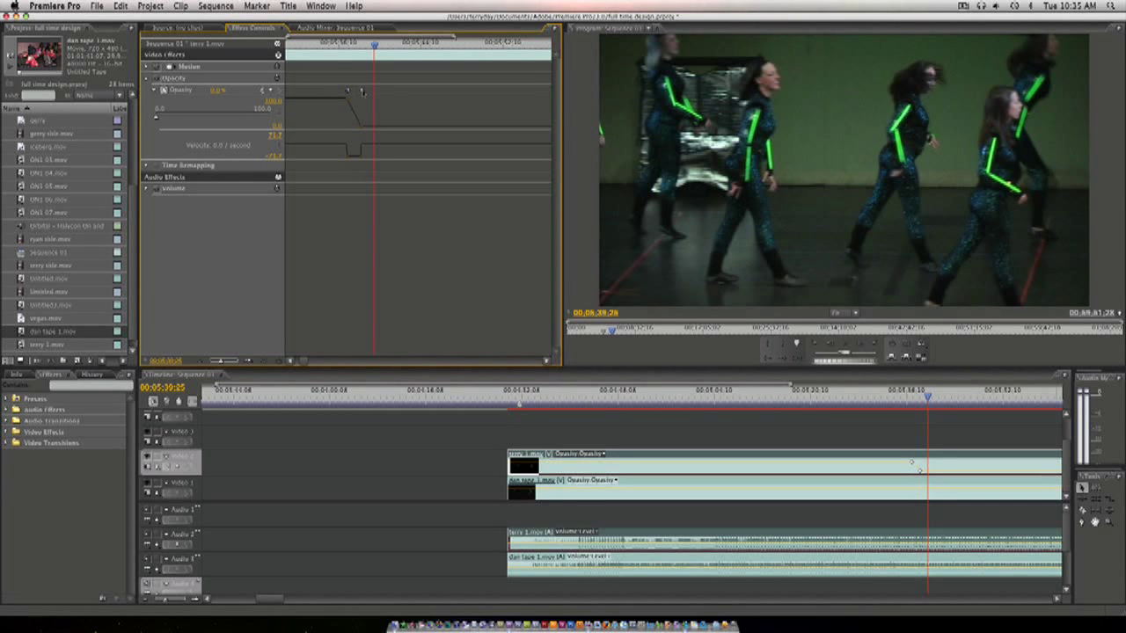
Keyframe the upper clip's opacity to hold at 0% after the fade-out and return to 100% at 00:05:45:14
{"action": "left_click_drag", "start_coordinate": [376, 47], "coordinate": [346, 50]}
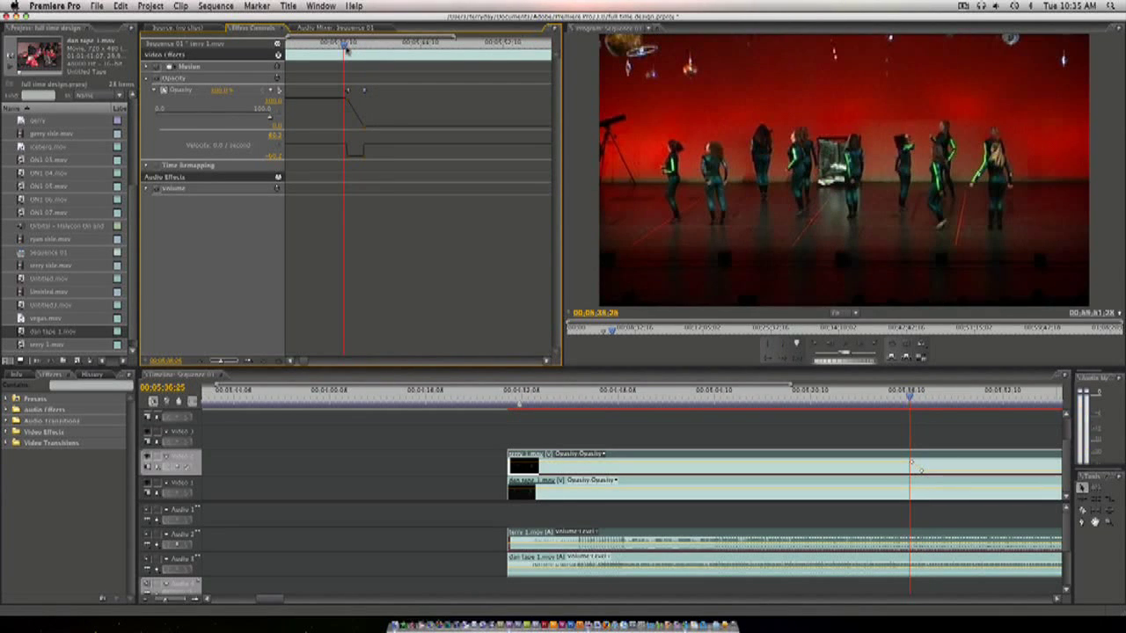
{"action": "key", "text": "space"}
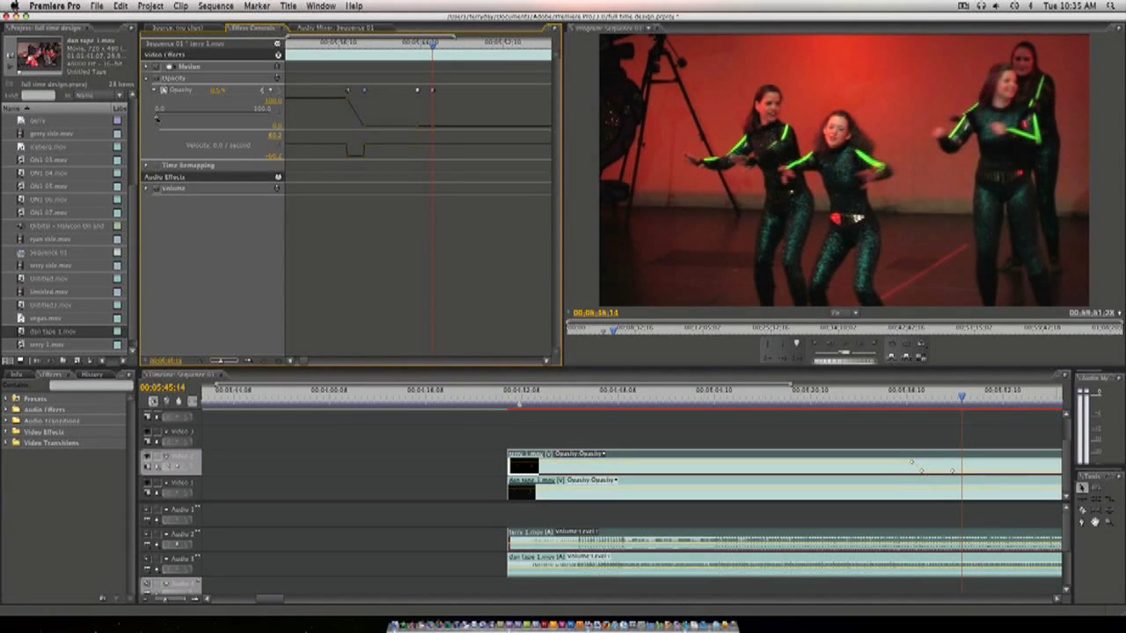
{"action": "left_click_drag", "start_coordinate": [158, 118], "coordinate": [279, 114]}
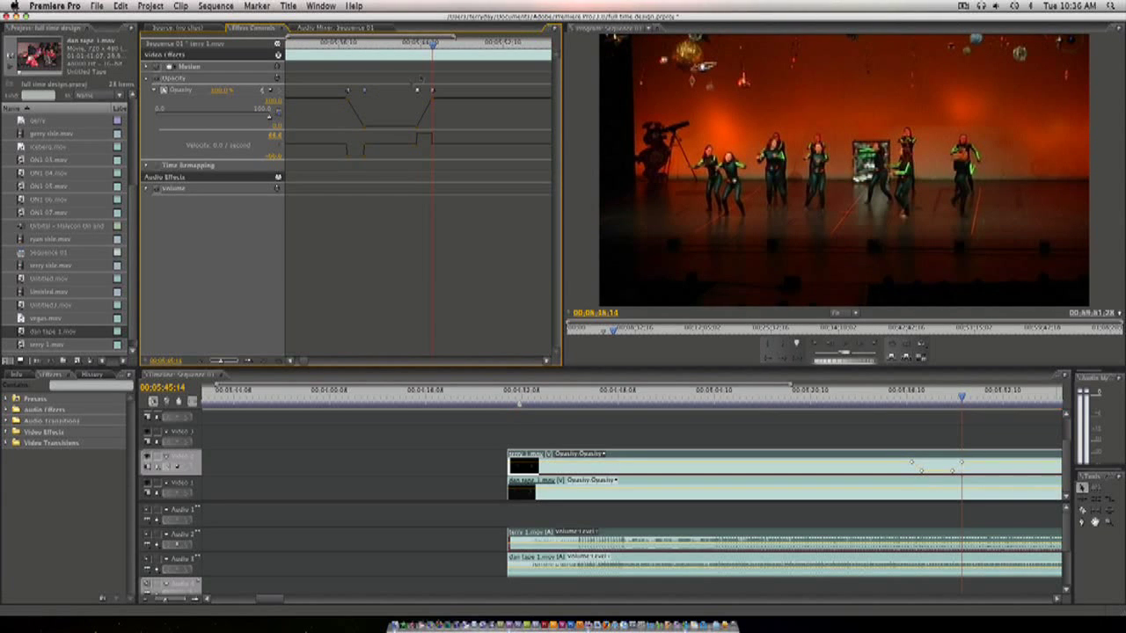
Play the fade back to the upper clip through about 00:05:51 and review the keyframed section in the timeline
{"action": "left_click_drag", "start_coordinate": [432, 49], "coordinate": [414, 48]}
{"action": "key", "text": "space"}
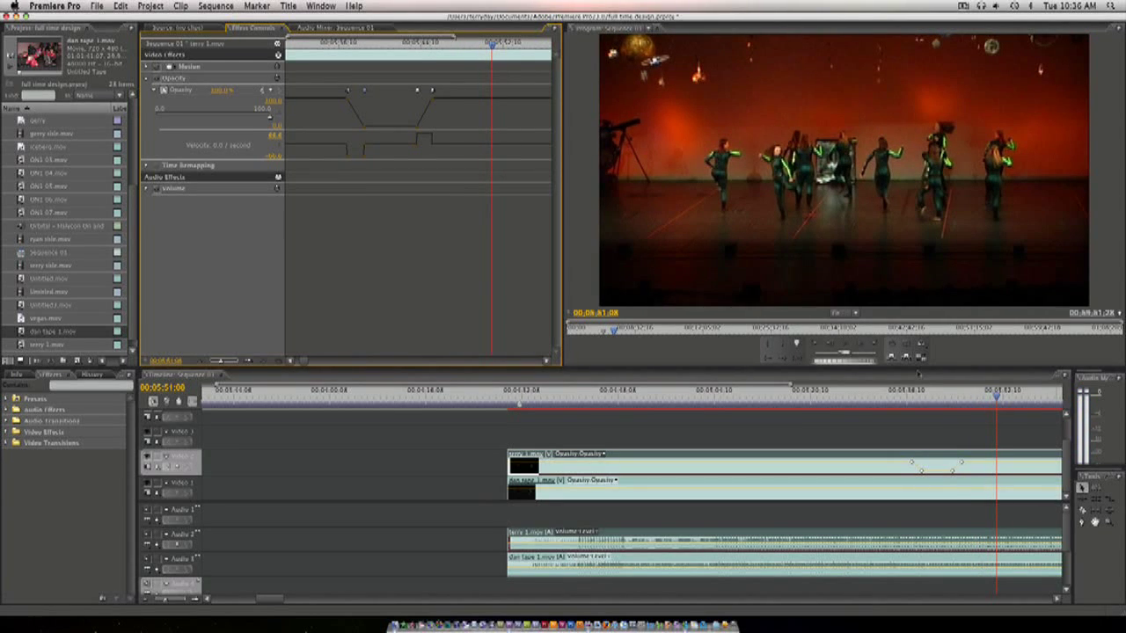
{"action": "key", "text": "minus"}
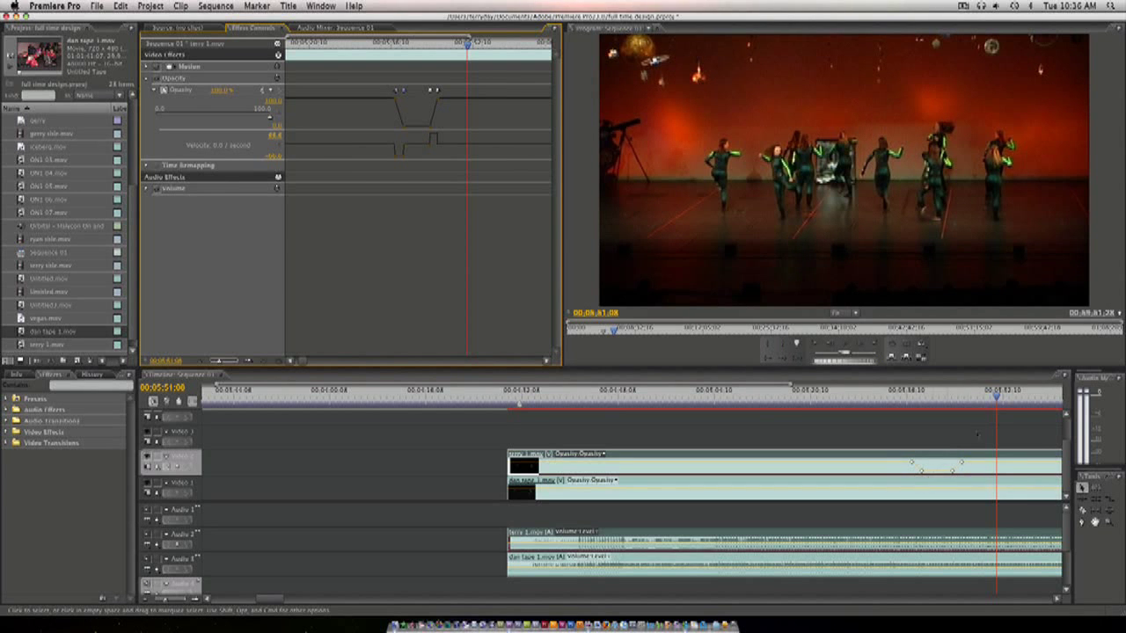
{"action": "left_click", "coordinate": [995, 396]}
{"action": "key", "text": "minus"}
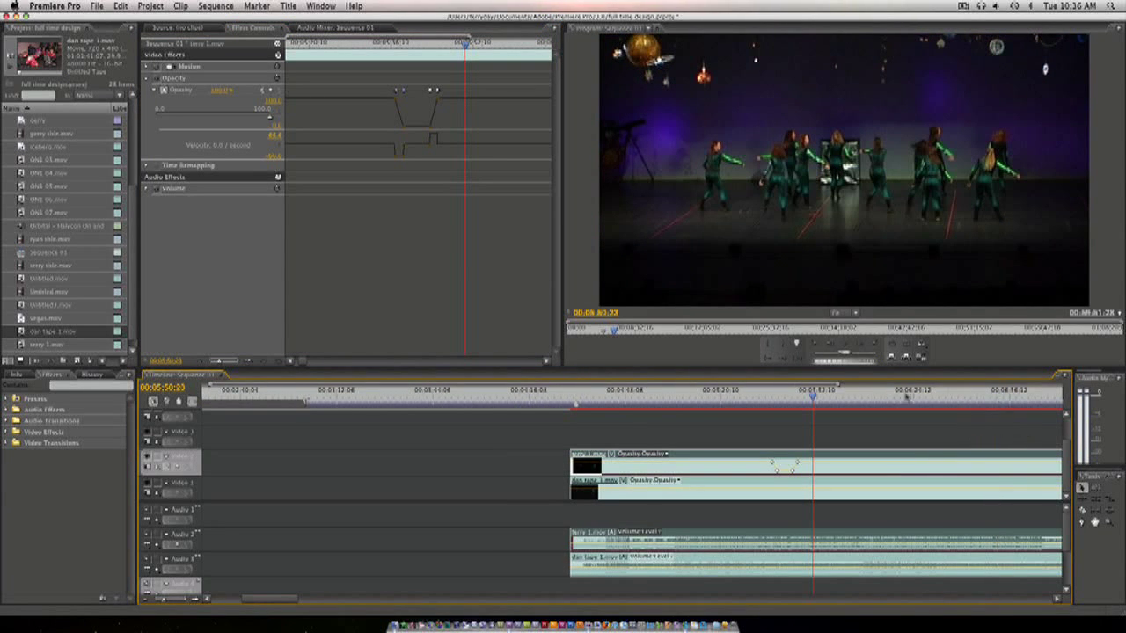
Keyframe a second fade-out on the upper clip's opacity, from 100% at 00:06:03:29 to 0% at 00:06:06:09
{"action": "left_click_drag", "start_coordinate": [816, 397], "coordinate": [853, 395]}
{"action": "key", "text": "space"}
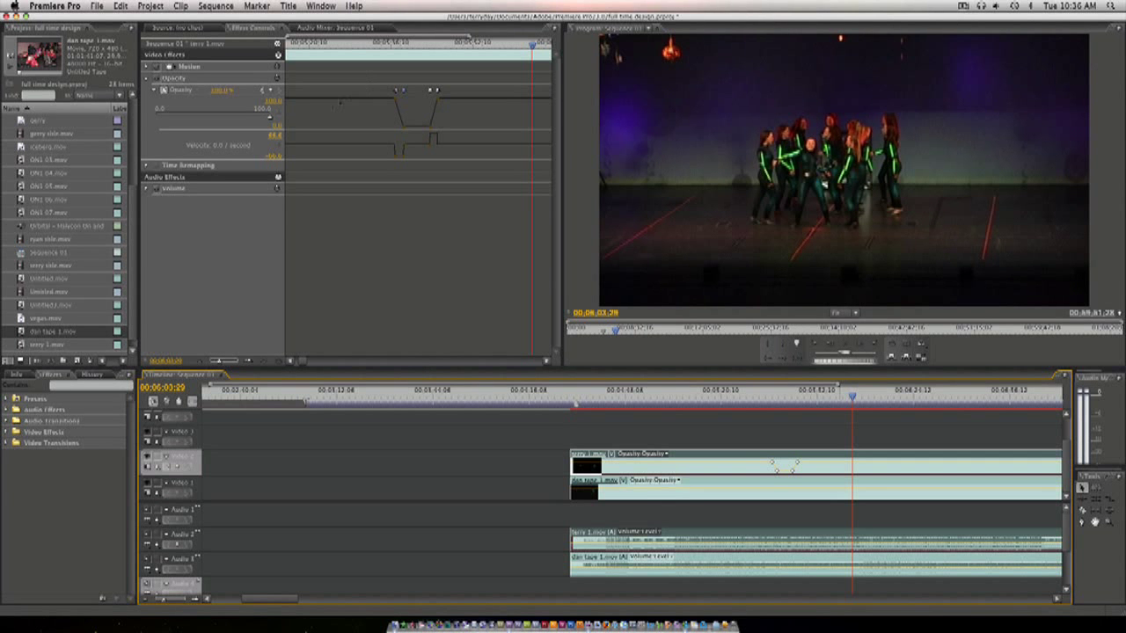
{"action": "left_click", "coordinate": [270, 91]}
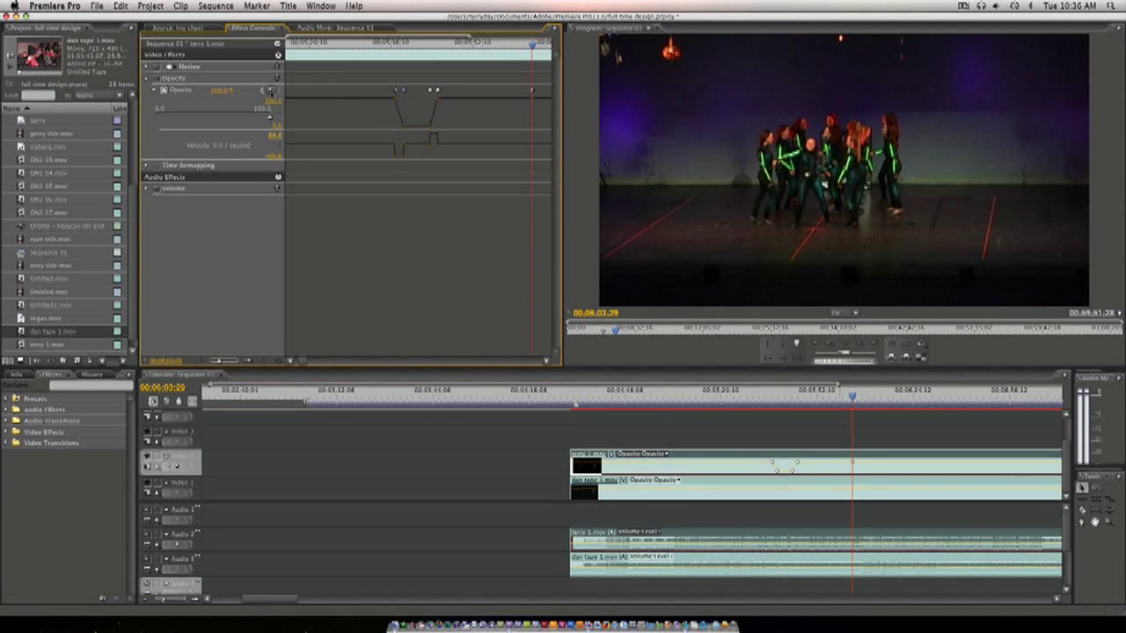
{"action": "key", "text": "space"}
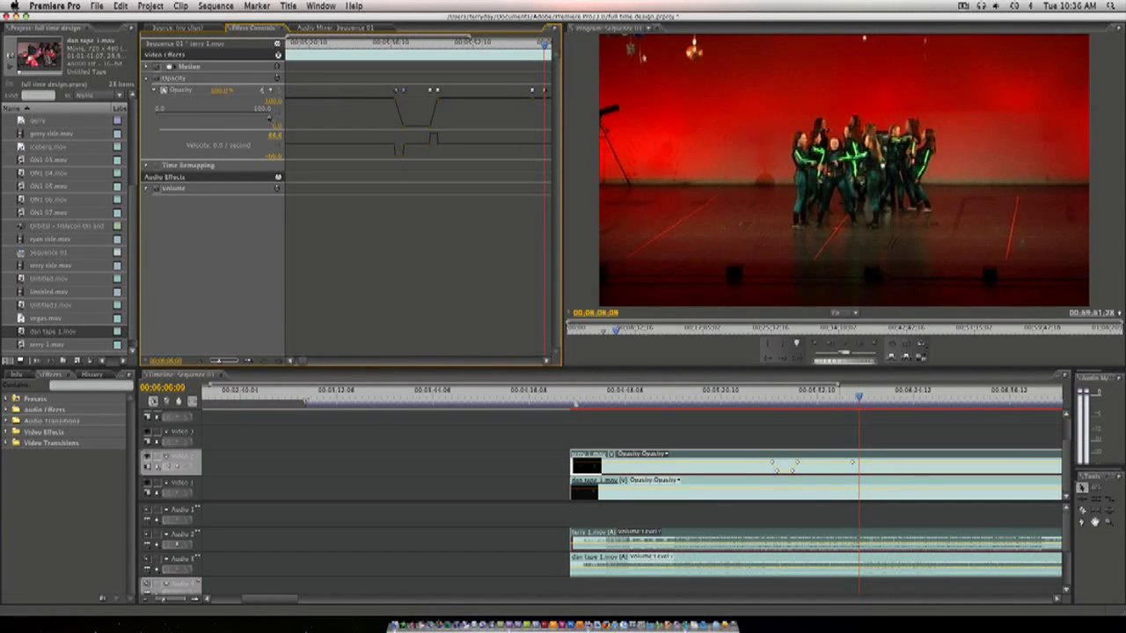
{"action": "left_click_drag", "start_coordinate": [270, 119], "coordinate": [151, 119]}
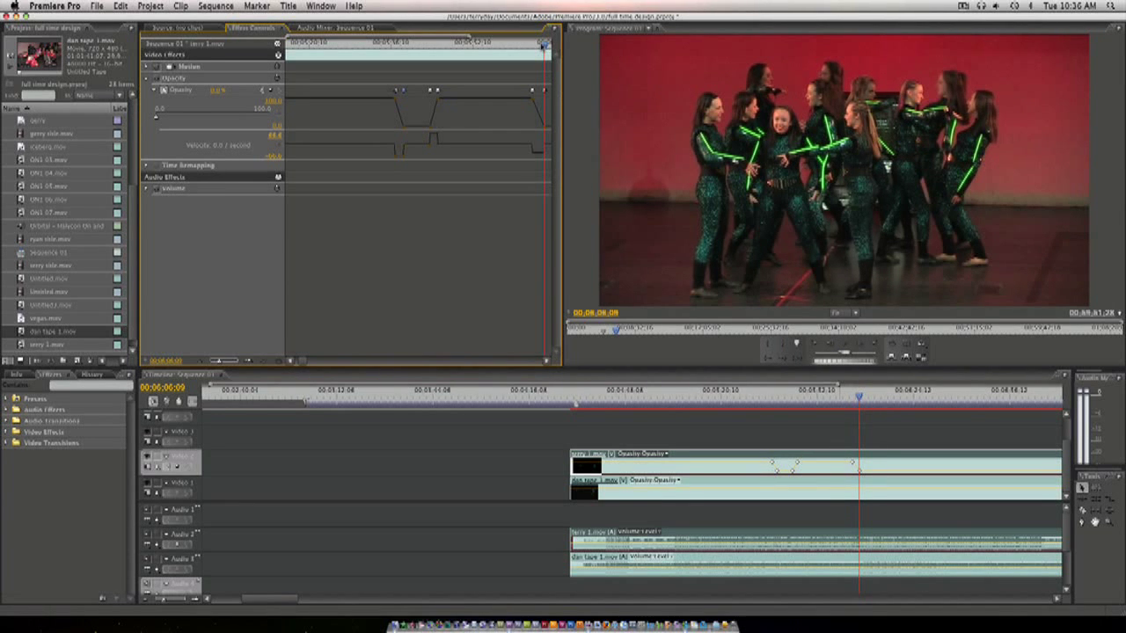
Play the second fade-out, then keyframe the upper clip's opacity to hold 0% until 00:06:15:03 and return to 100% at about 00:06:17:25
{"action": "left_click_drag", "start_coordinate": [543, 44], "coordinate": [531, 46]}
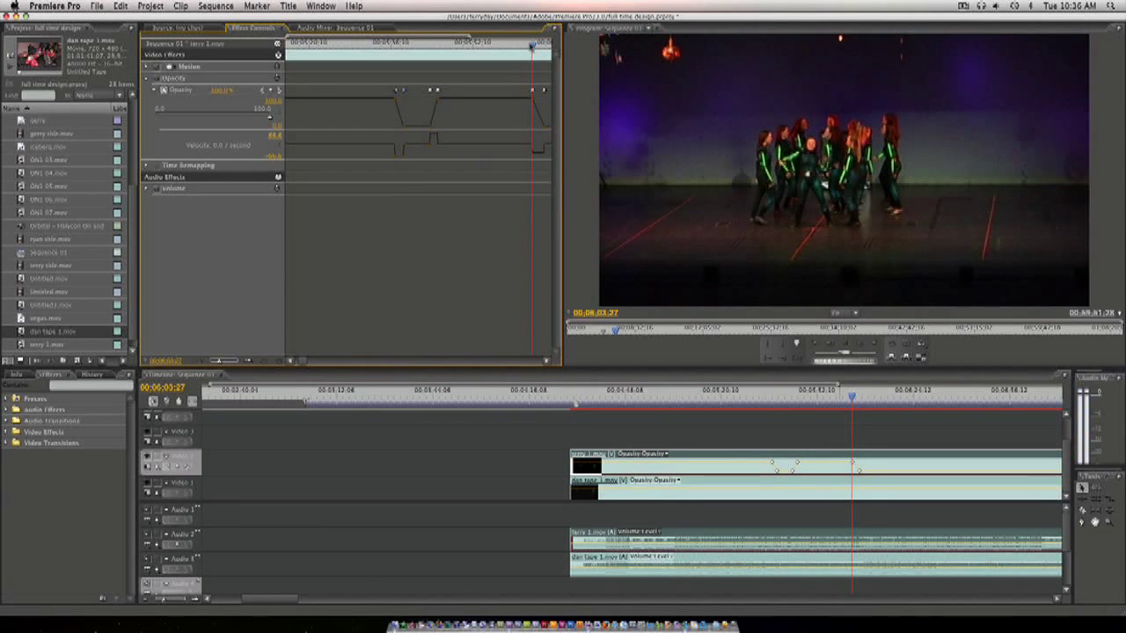
{"action": "key", "text": "space"}
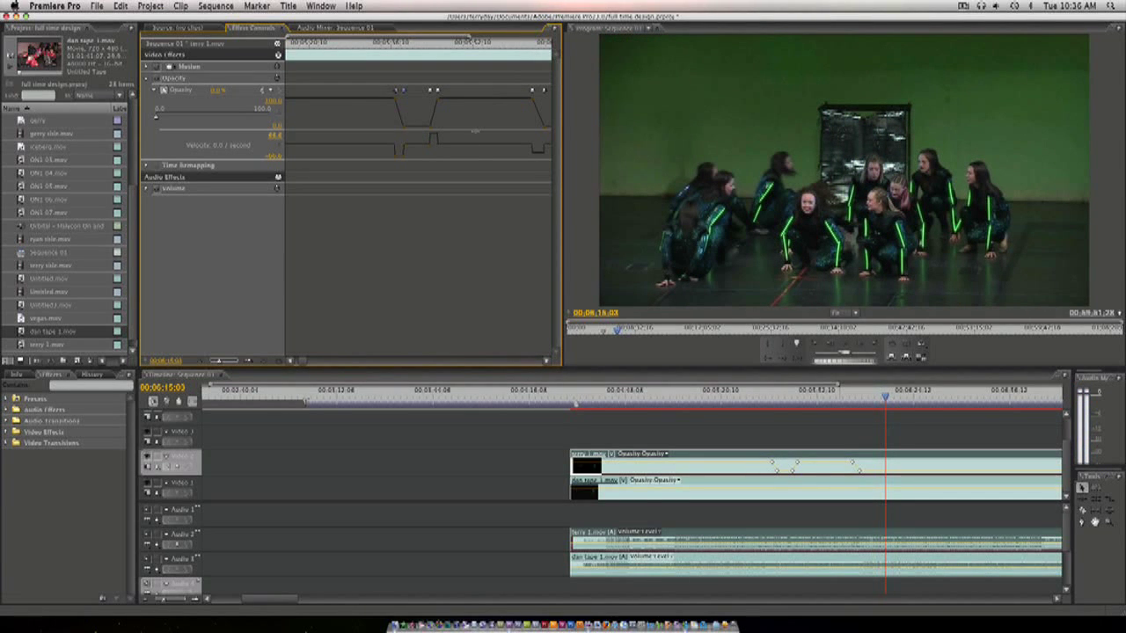
{"action": "left_click", "coordinate": [270, 90]}
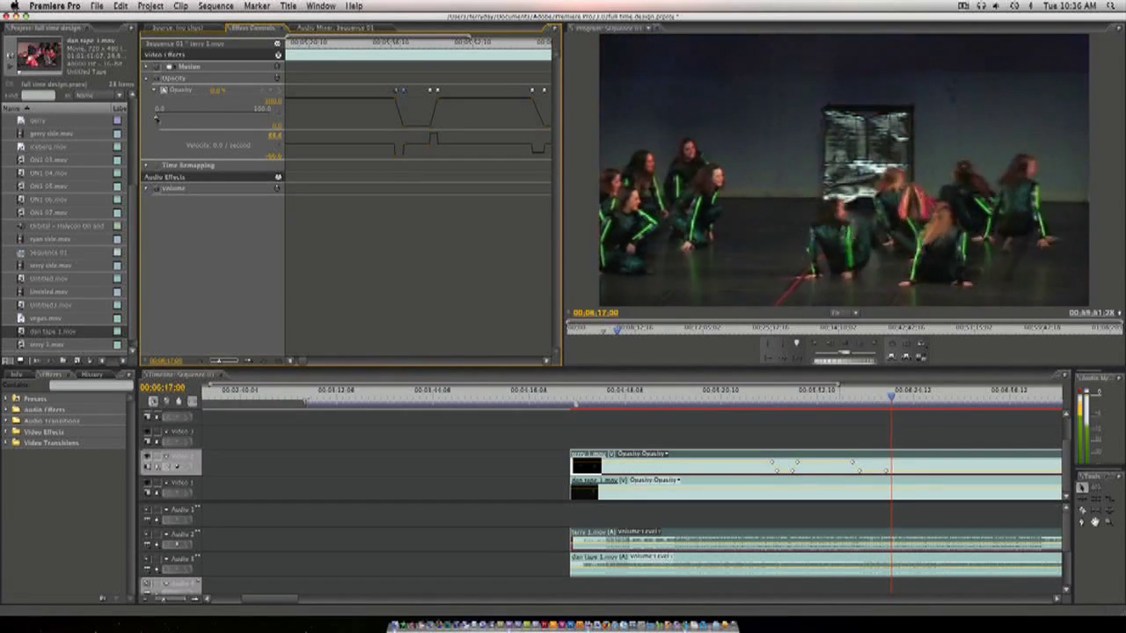
{"action": "left_click_drag", "start_coordinate": [157, 118], "coordinate": [255, 117]}
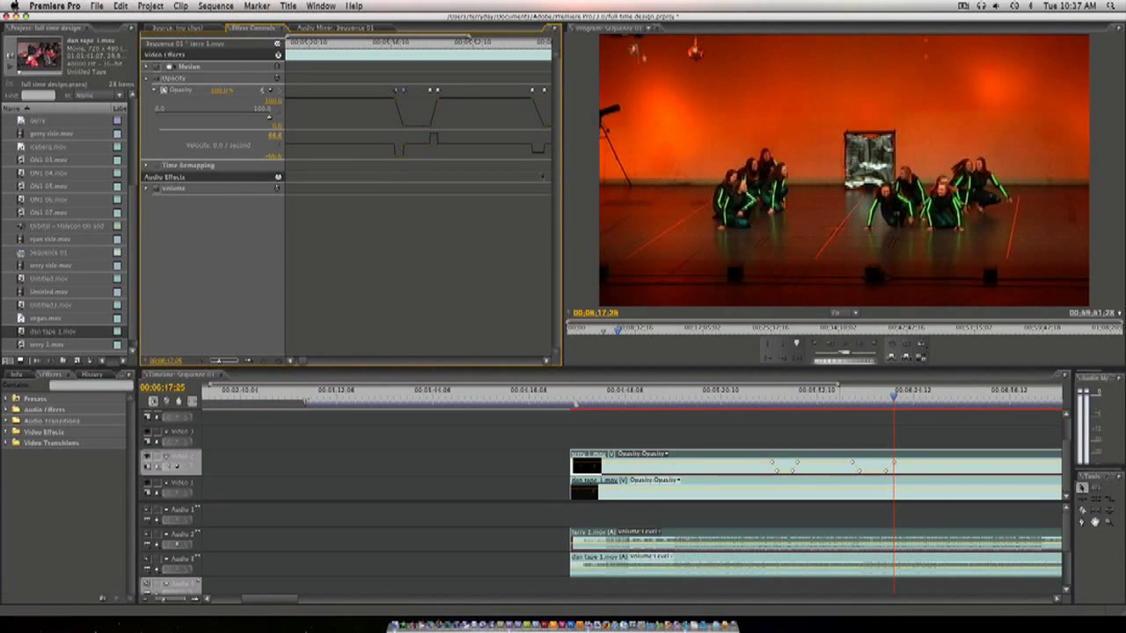
Play back and scrub through the second pair of opacity fades, then return to 00:05:33:27, ahead of the first fade
{"action": "scroll", "coordinate": [525, 229], "scroll_direction": "right", "scroll_amount": 5}
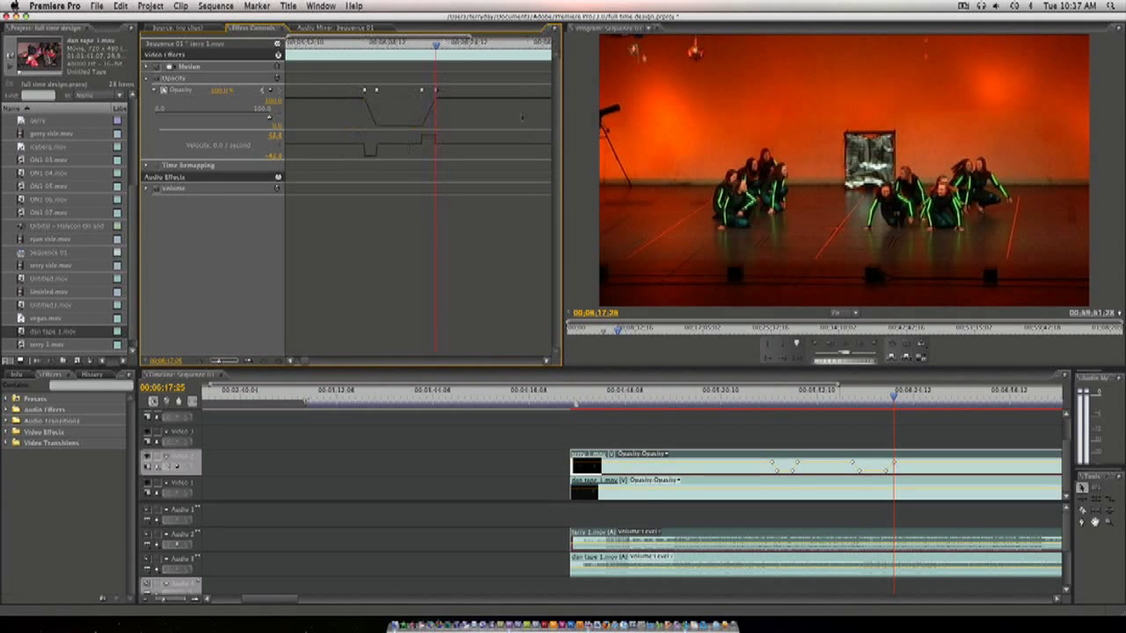
{"action": "left_click_drag", "start_coordinate": [458, 49], "coordinate": [421, 49]}
{"action": "key", "text": "space"}
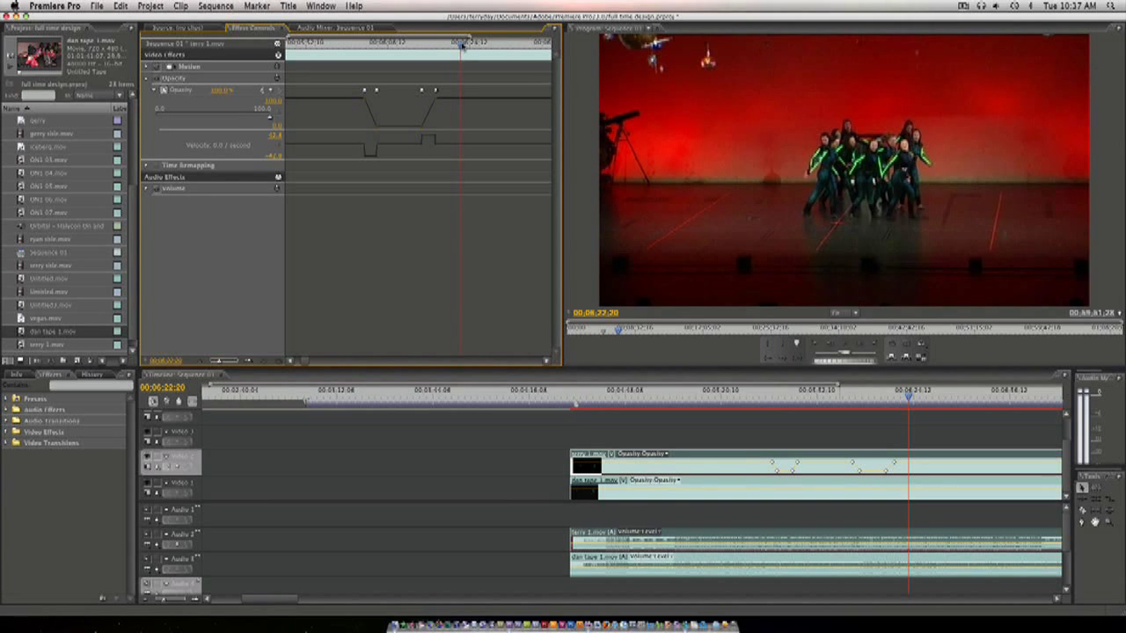
{"action": "left_click_drag", "start_coordinate": [462, 44], "coordinate": [369, 50]}
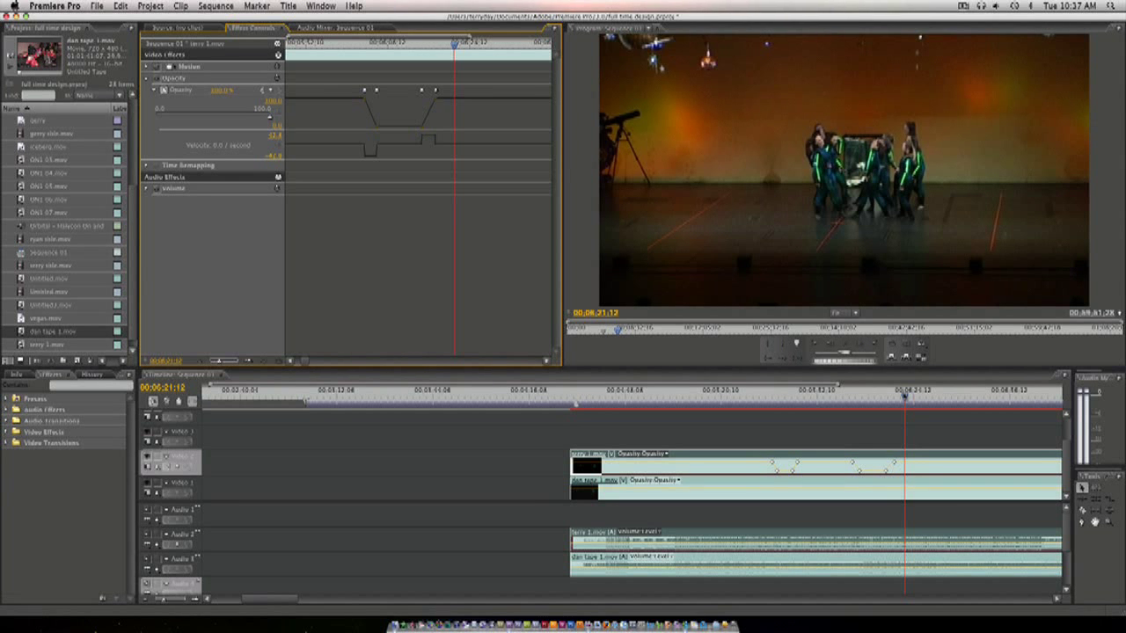
{"action": "left_click_drag", "start_coordinate": [904, 398], "coordinate": [762, 405]}
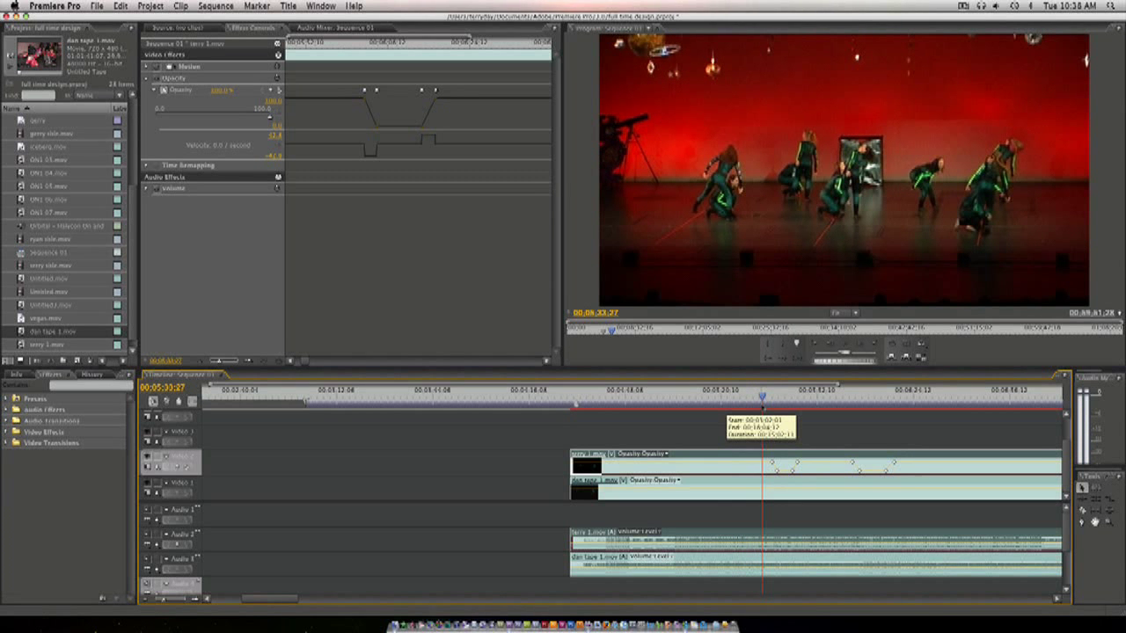